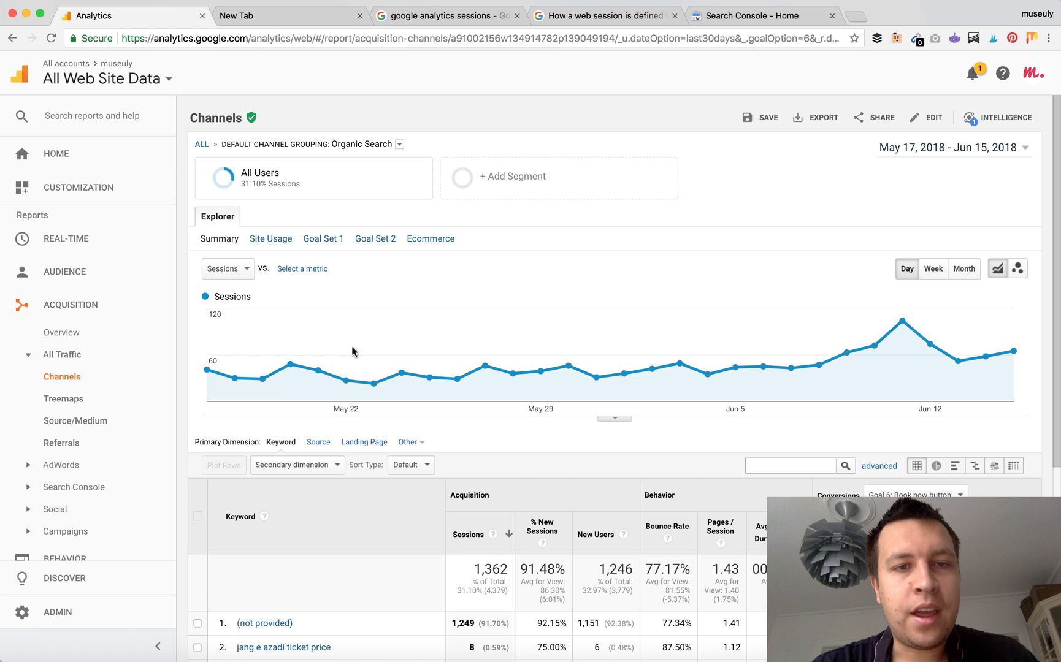
Scroll through the Organic Search keyword table, led by (not provided) at 1,249 sessions
mouse_move(351, 351)
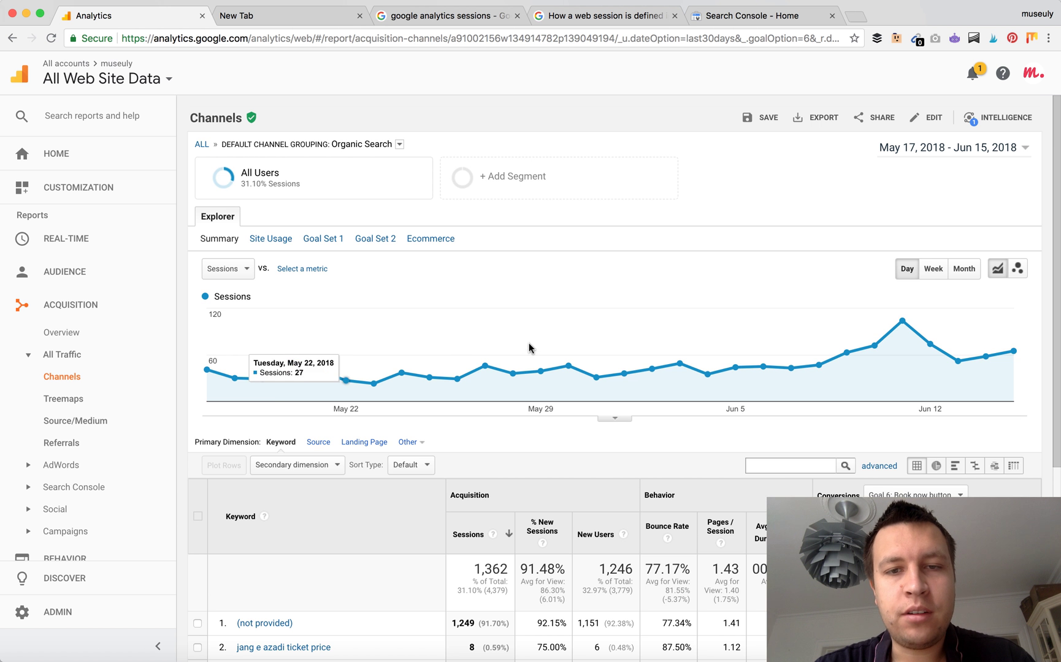
mouse_move(532, 349)
scroll(531, 348, down, 2)
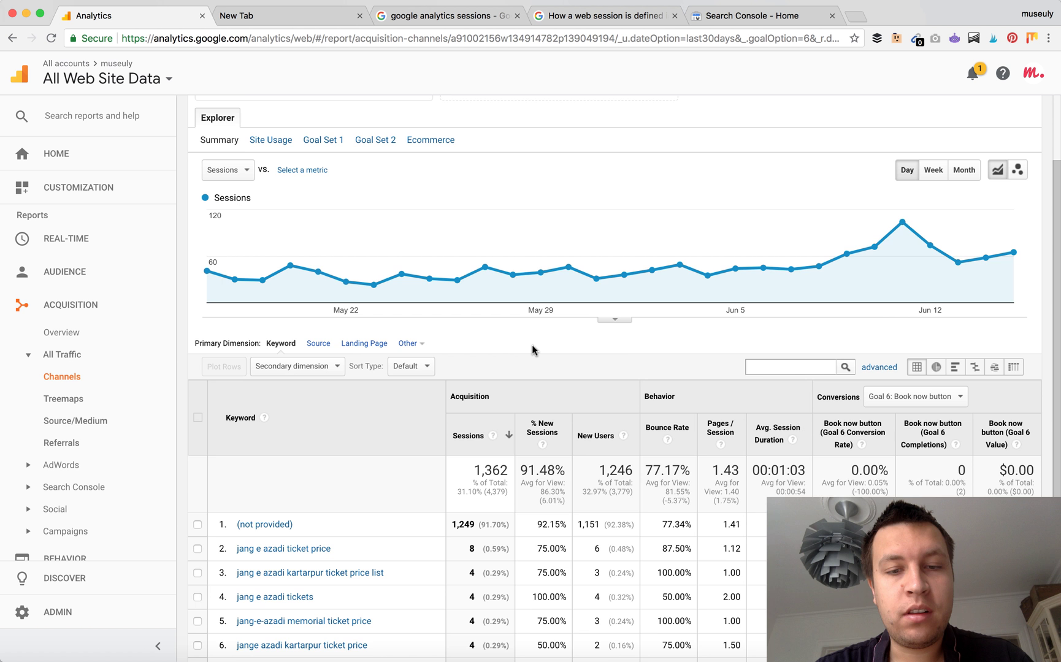
scroll(531, 345, up, 2)
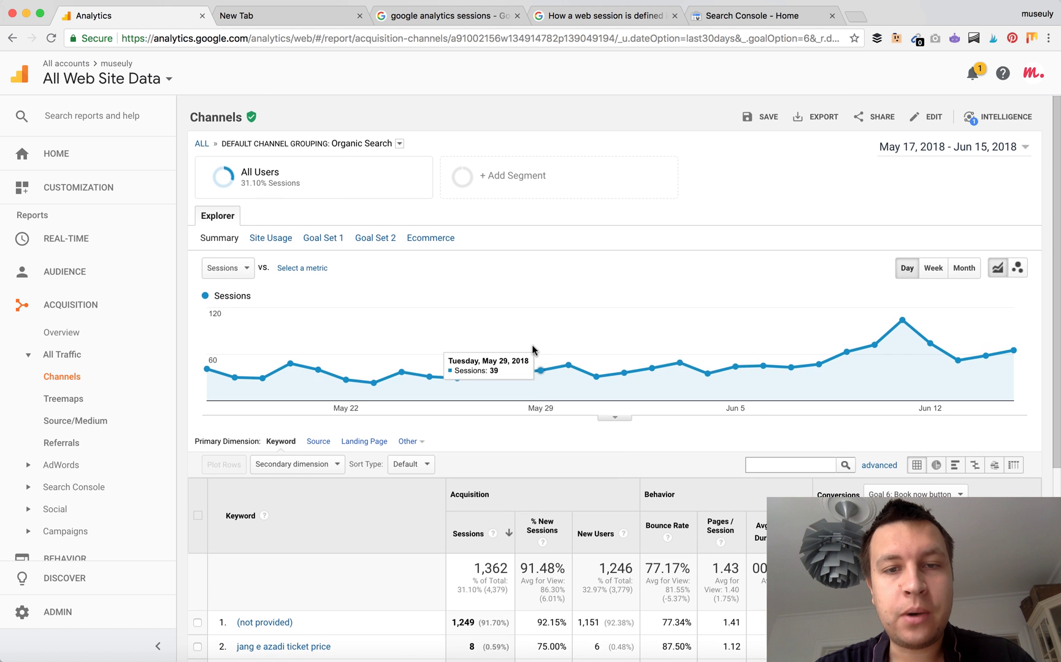
scroll(531, 345, down, 5)
scroll(531, 345, up, 5)
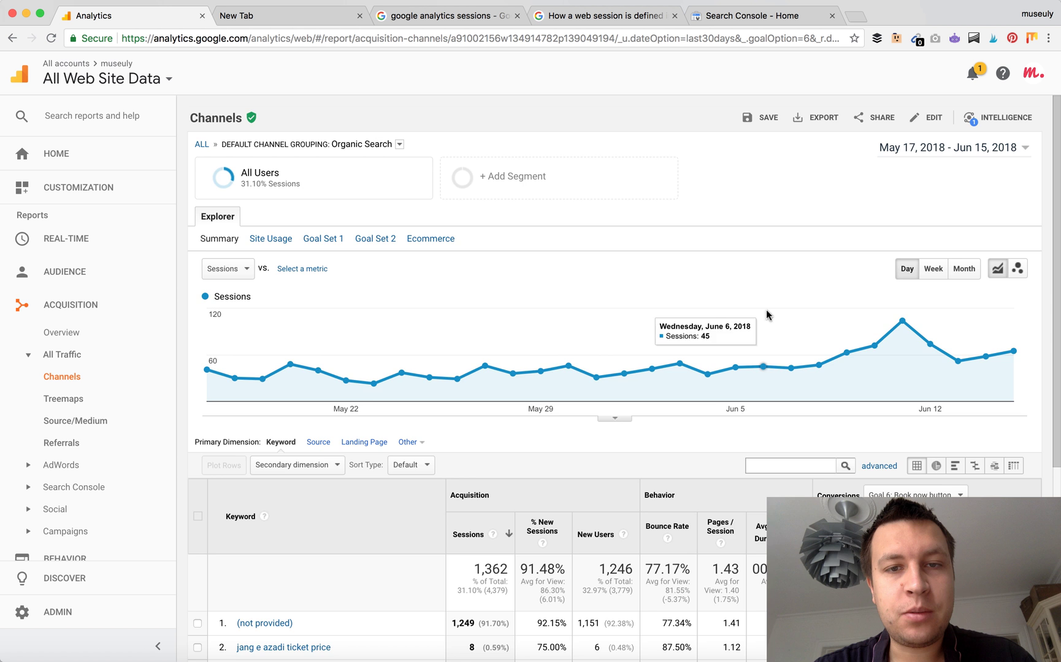
scroll(604, 347, down, 1)
scroll(604, 347, down, 5)
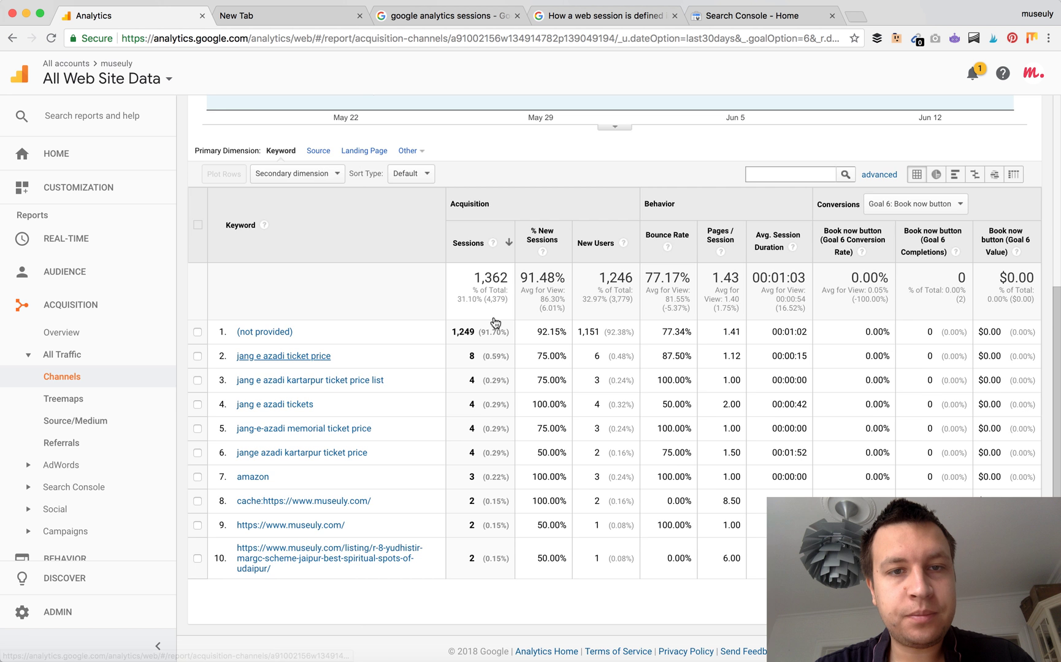
scroll(493, 319, up, 5)
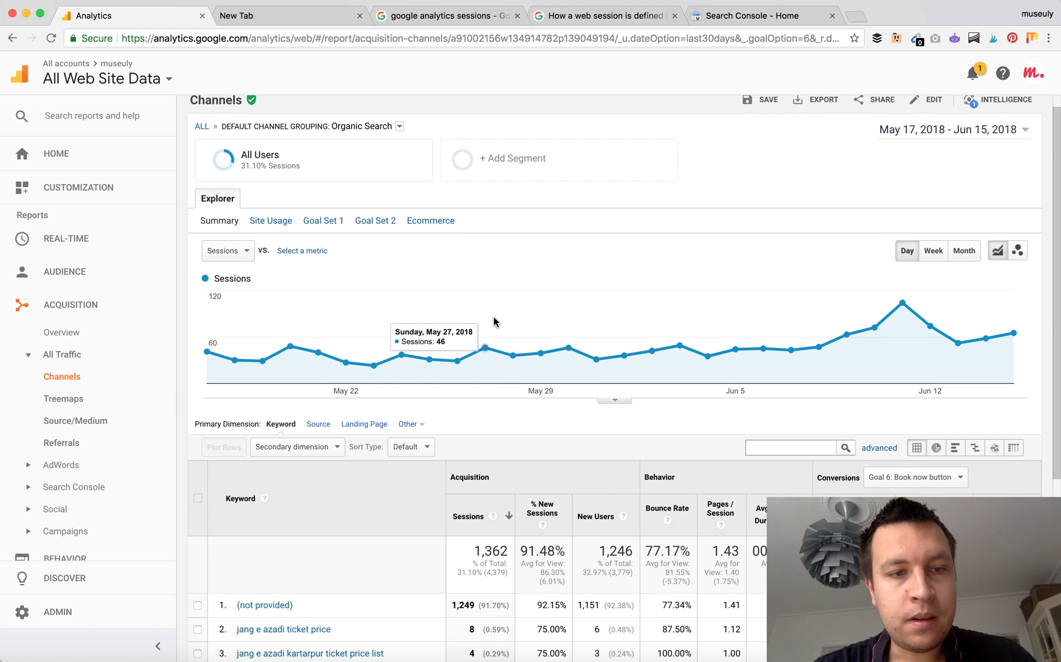
scroll(493, 316, down, 1)
scroll(493, 316, up, 2)
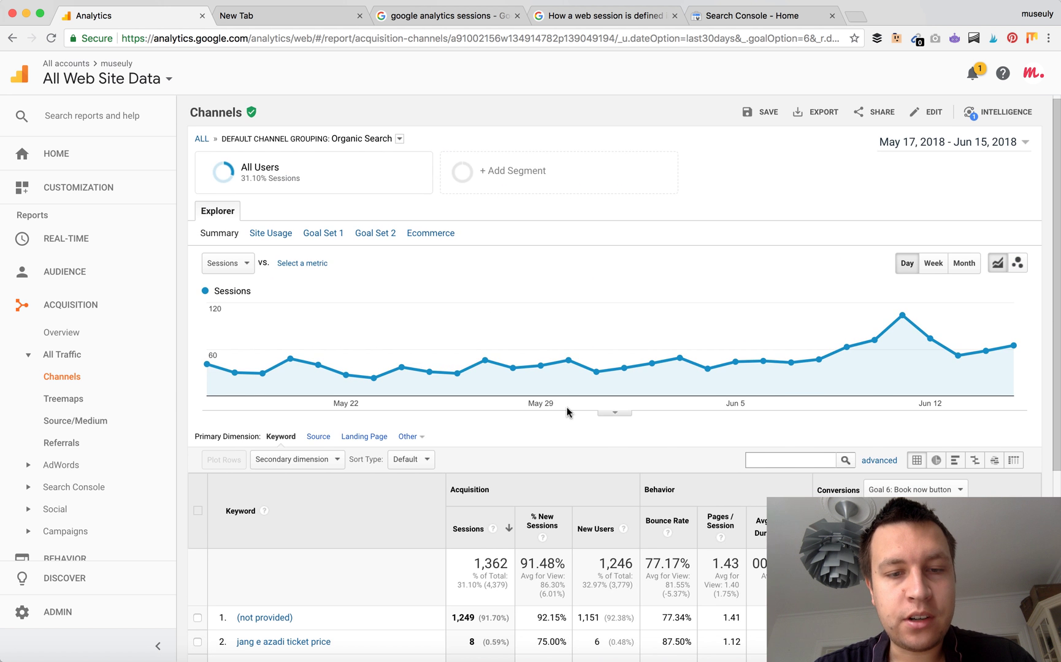
scroll(566, 407, down, 5)
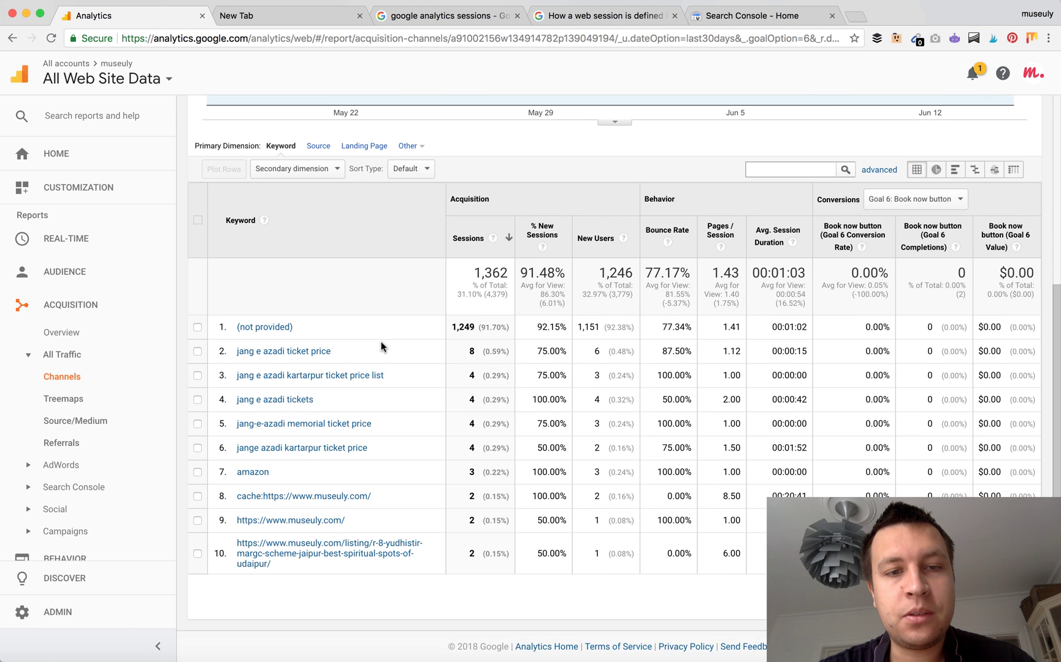
scroll(380, 341, up, 2)
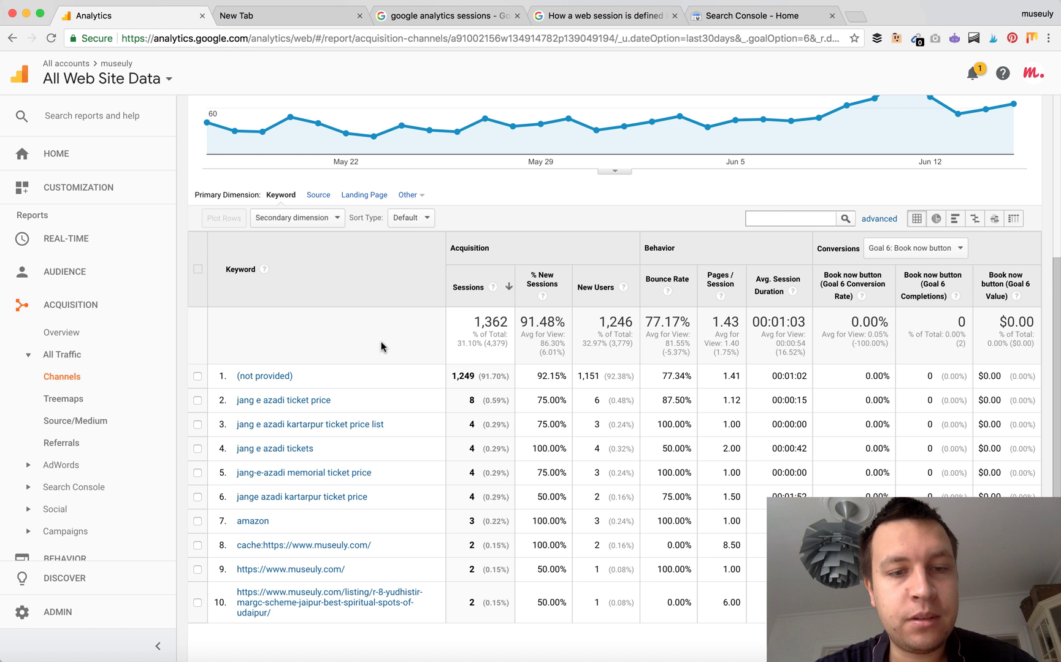
scroll(381, 343, down, 1)
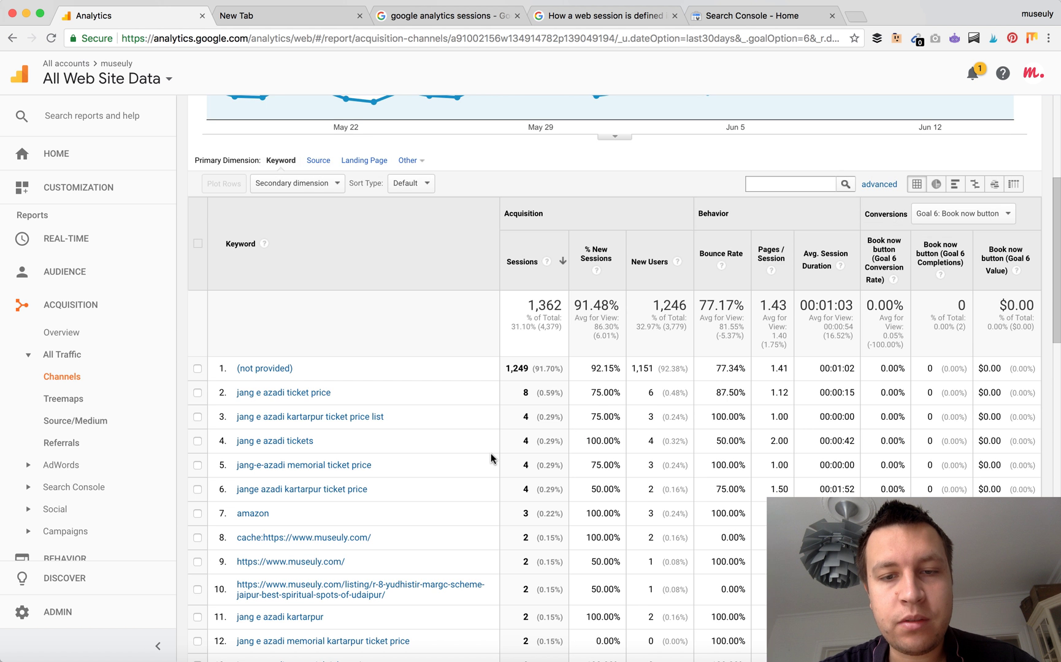
scroll(490, 453, down, 5)
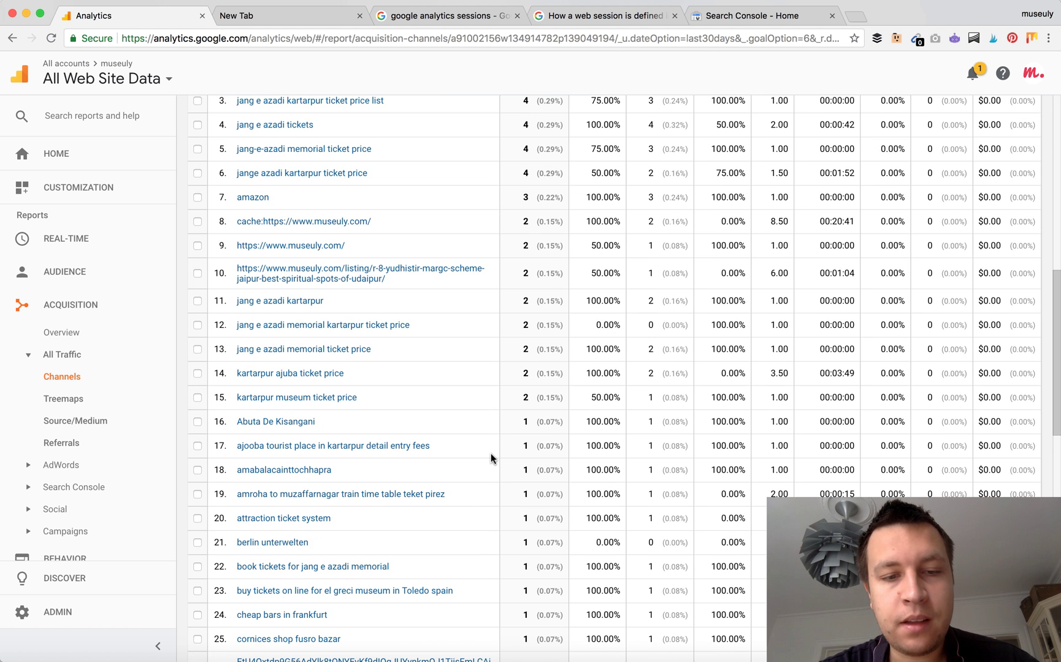
scroll(491, 453, down, 3)
scroll(491, 453, up, 4)
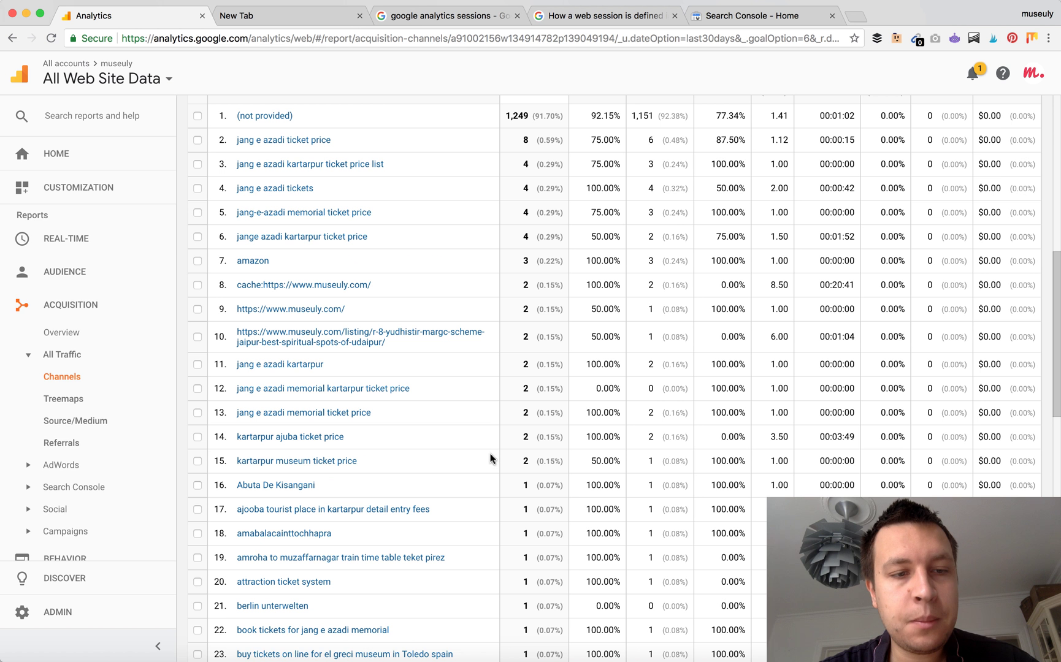
scroll(87, 402, down, 2)
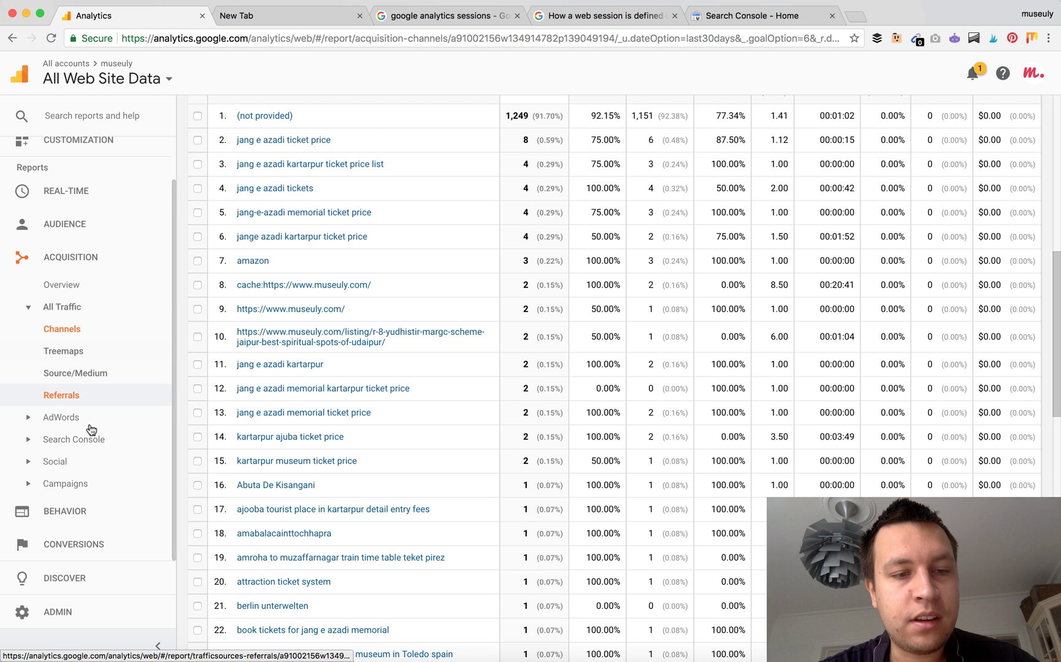
Expand Behavior > Site Content to list All Pages, Content Drilldown, Landing Pages and Exit Pages
click(68, 511)
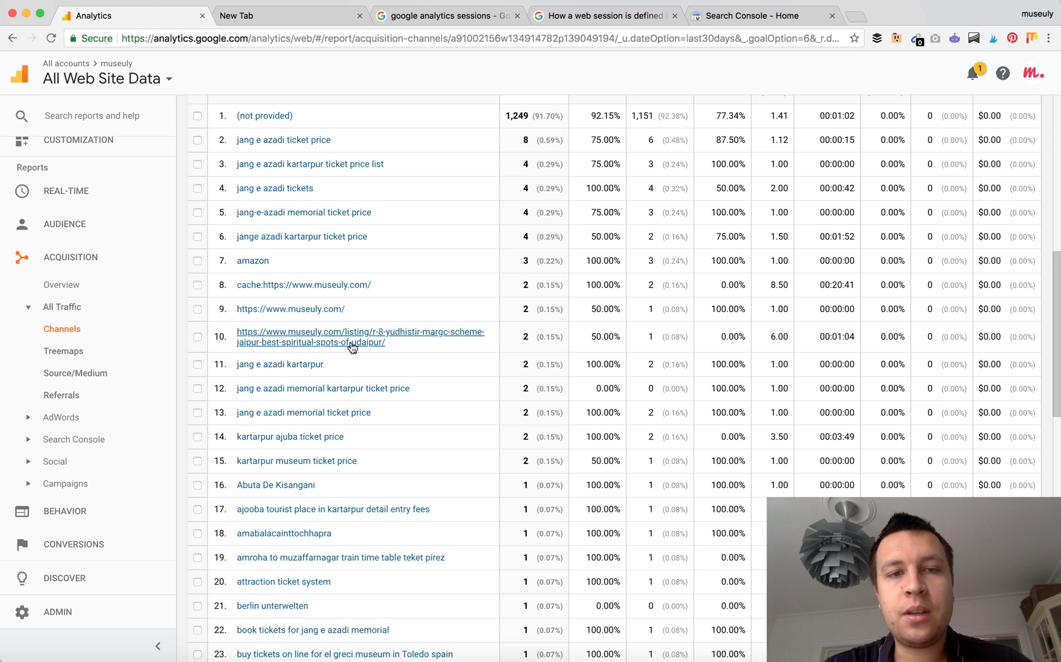
click(77, 516)
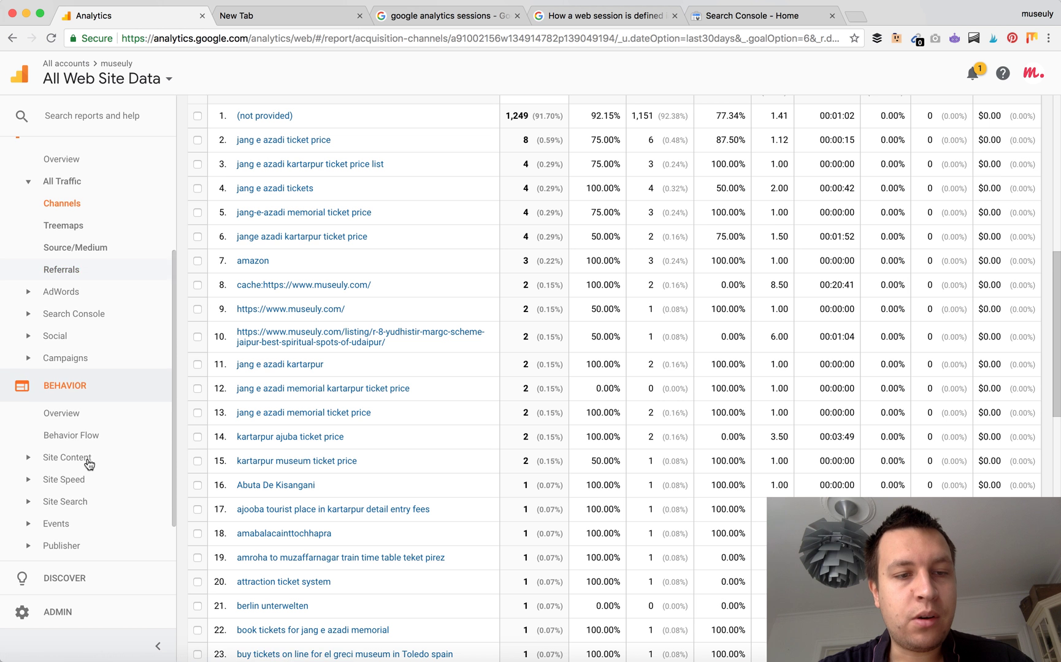
click(89, 460)
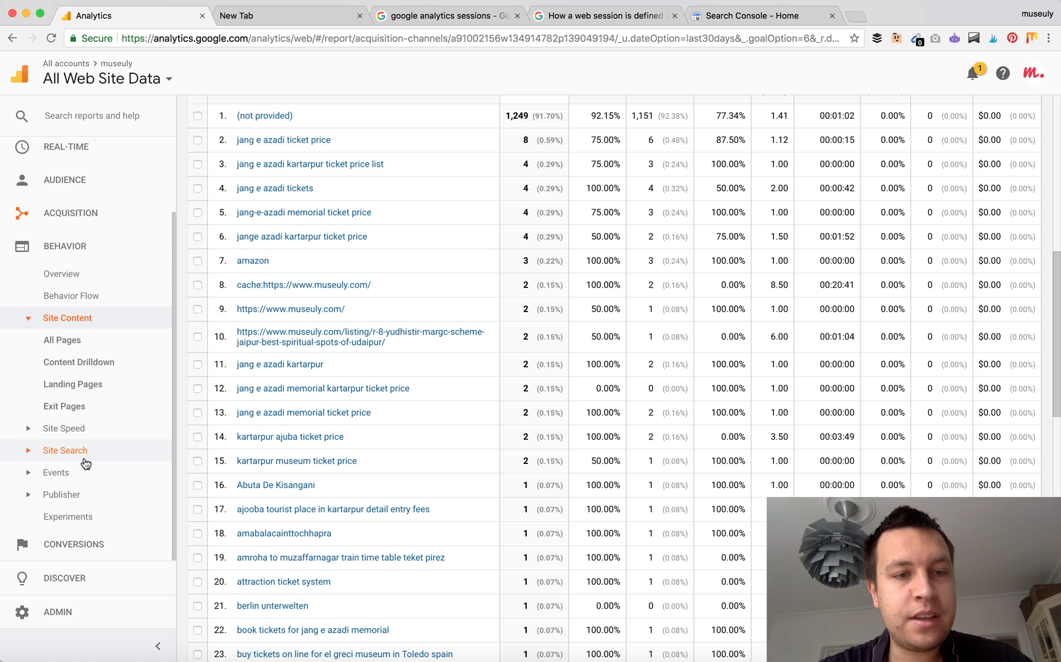
Open the All Pages report and scroll through its page list
click(91, 347)
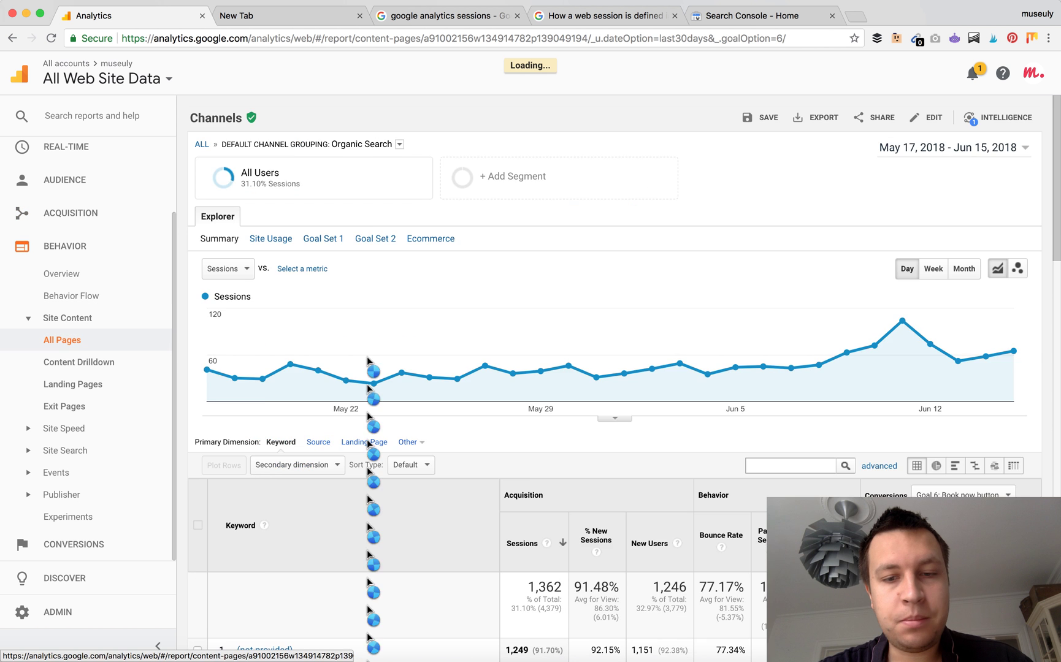
scroll(535, 420, down, 3)
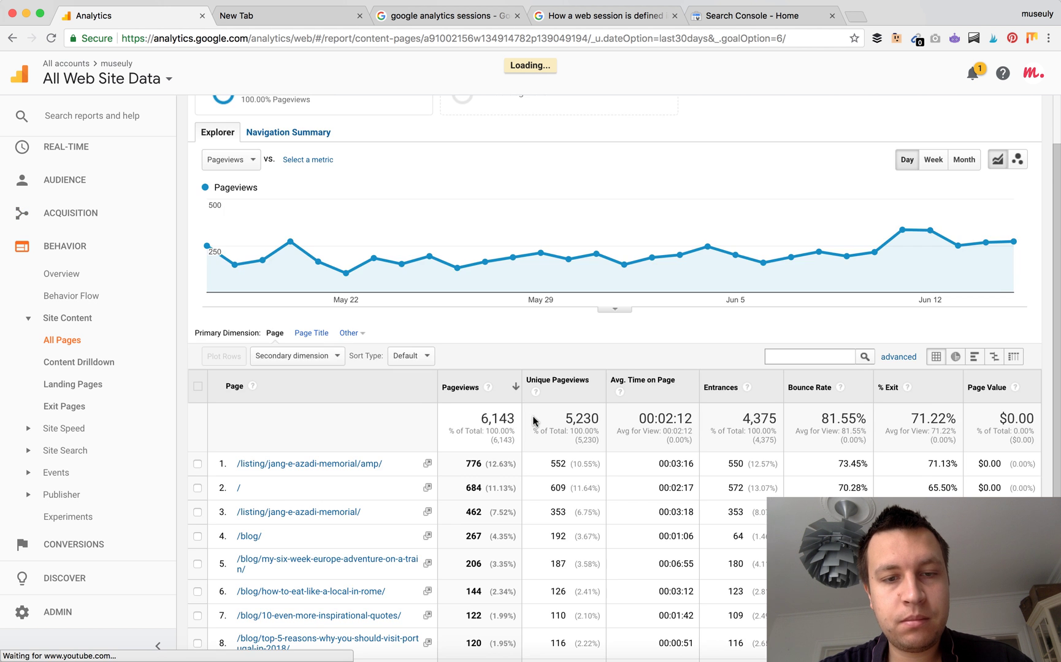
scroll(534, 421, down, 2)
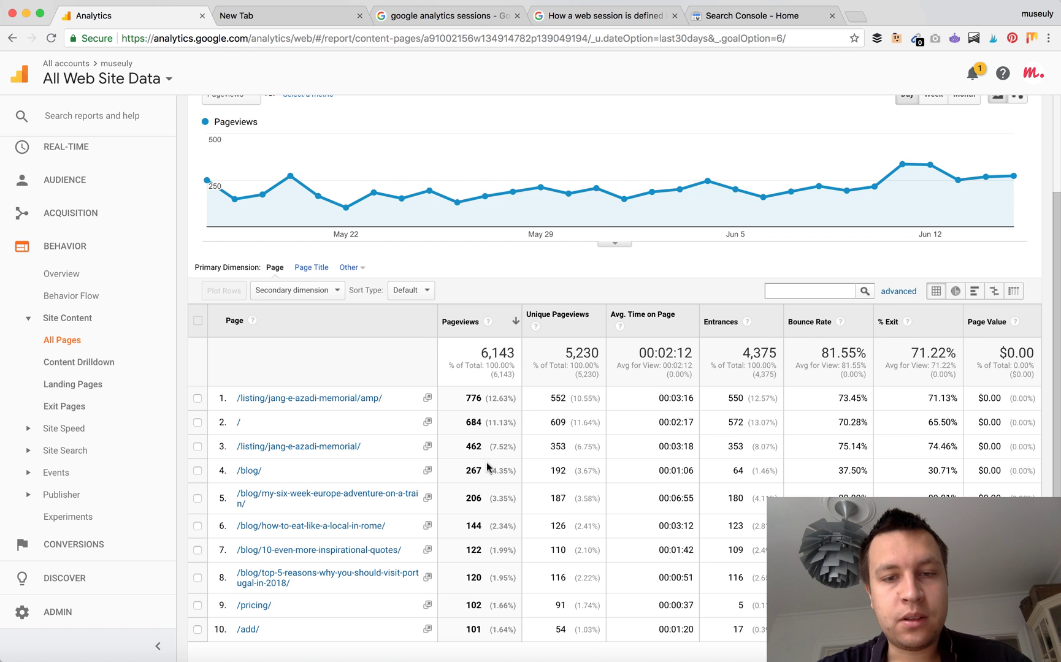
scroll(472, 501, down, 1)
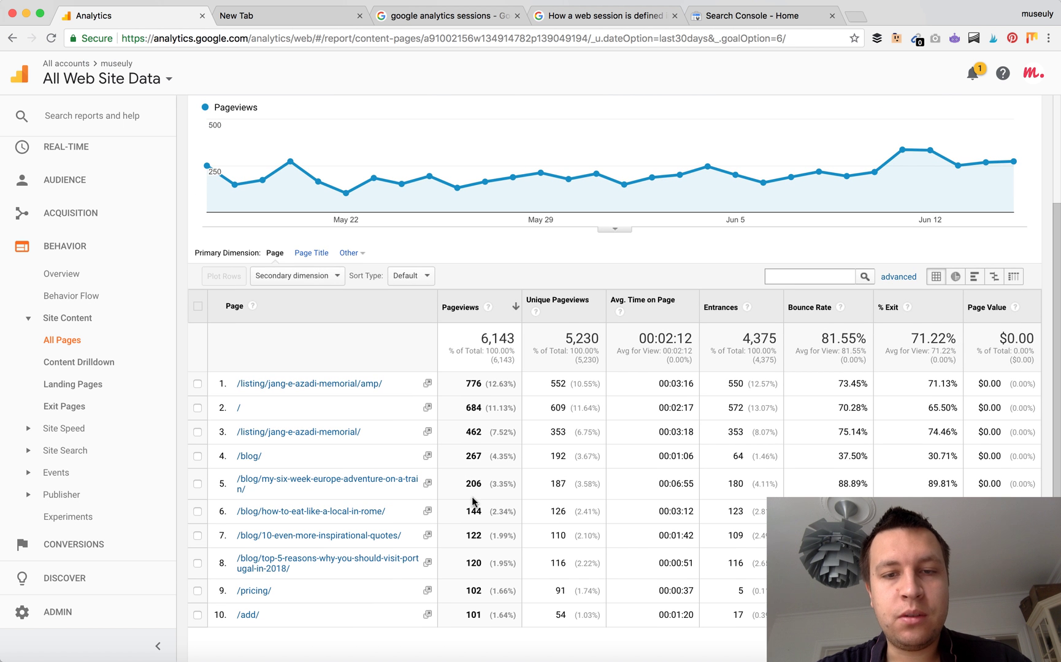
Add Acquisition > Source as the secondary dimension of the pages table
click(317, 281)
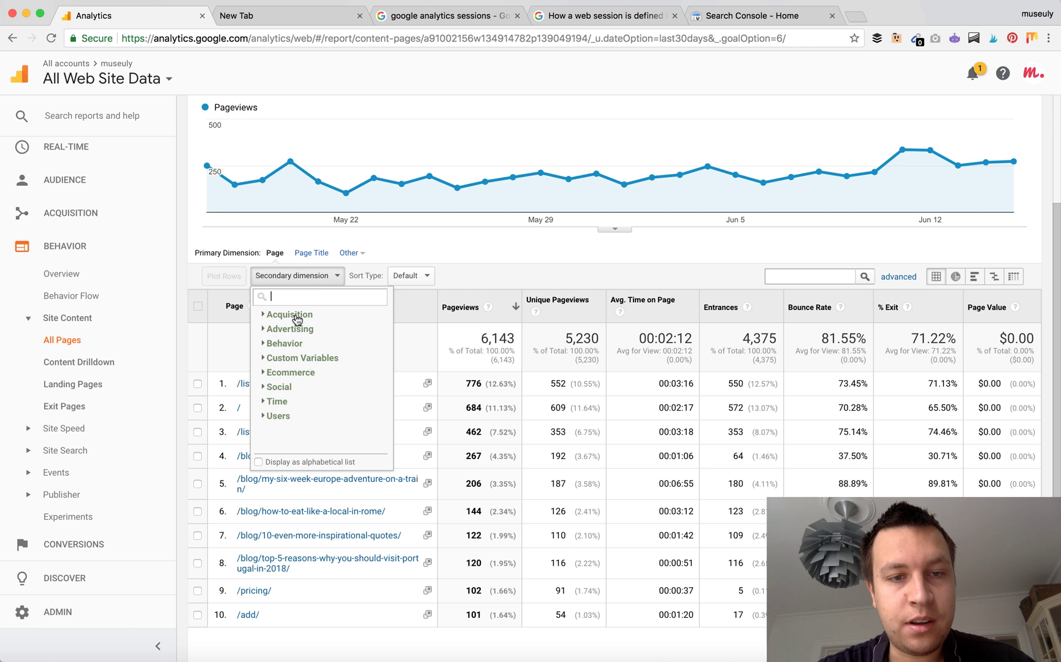
click(297, 314)
scroll(324, 385, down, 3)
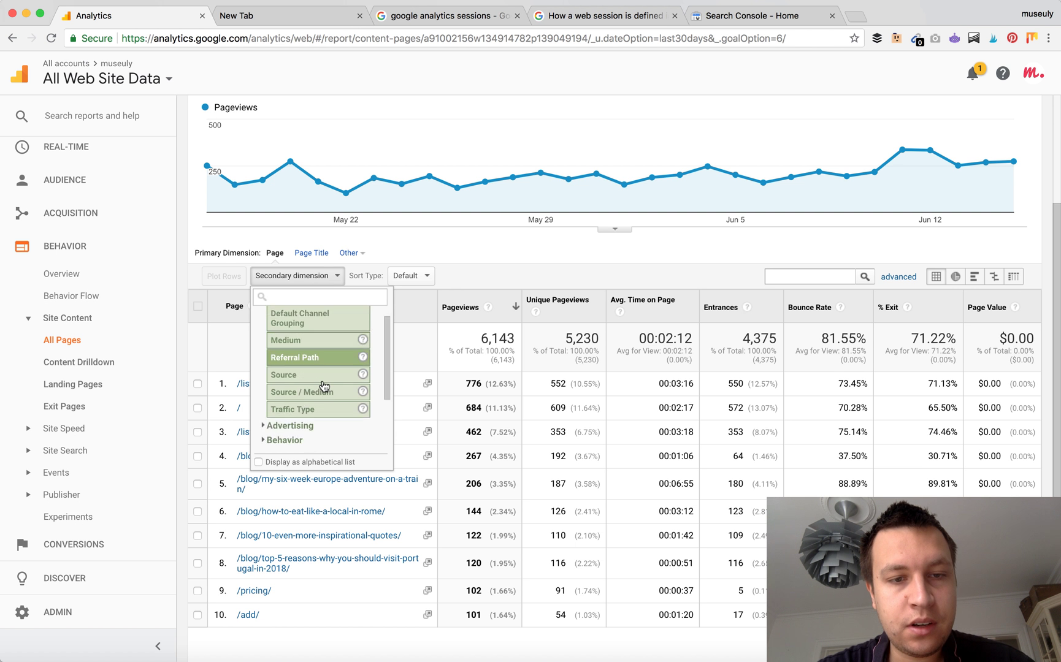
scroll(322, 384, up, 2)
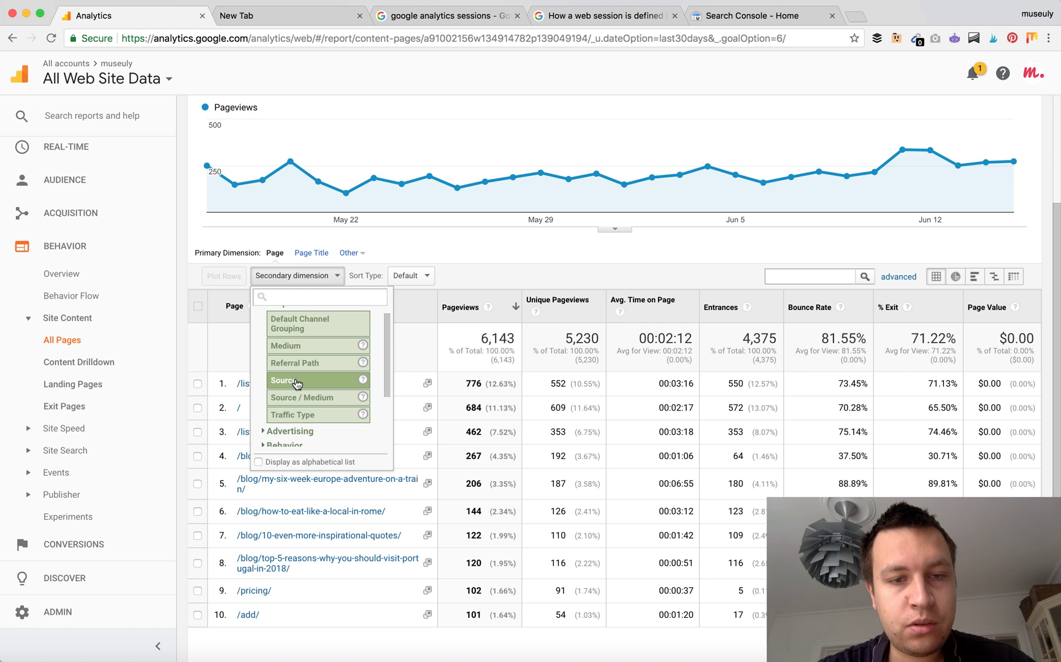
click(297, 381)
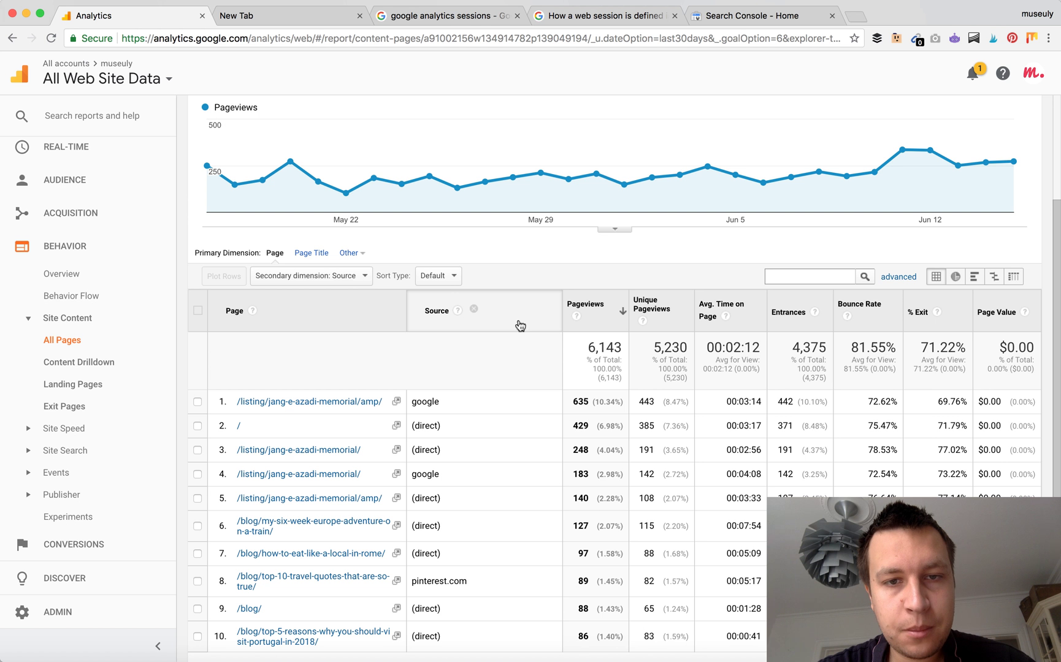
Sort the All Pages table by Source so (direct) rows come first, led by / at 429 pageviews
click(445, 279)
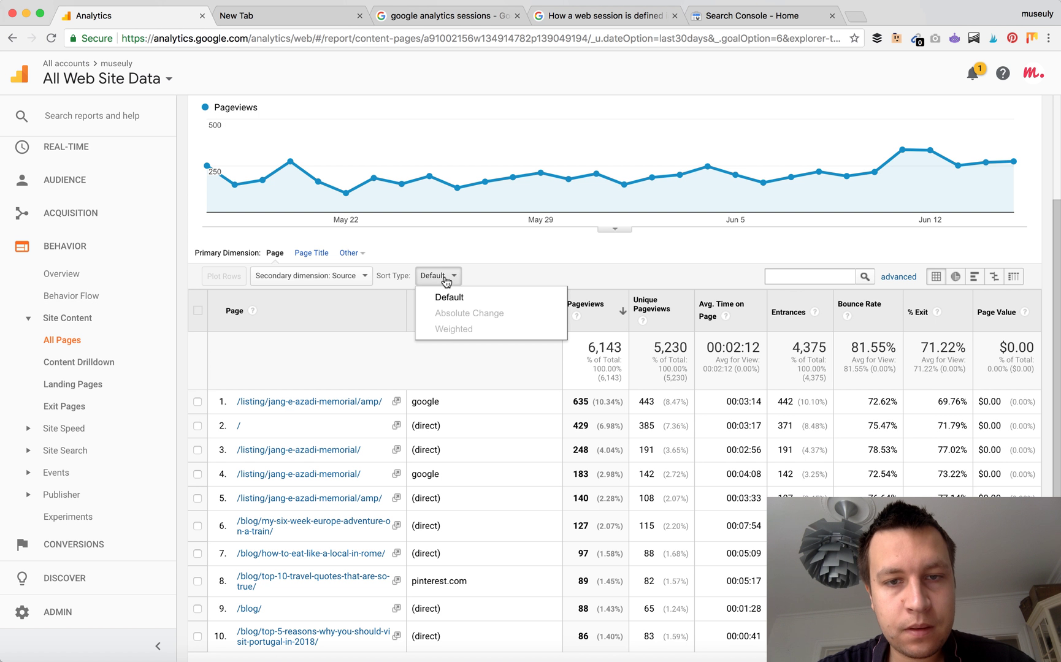
click(457, 297)
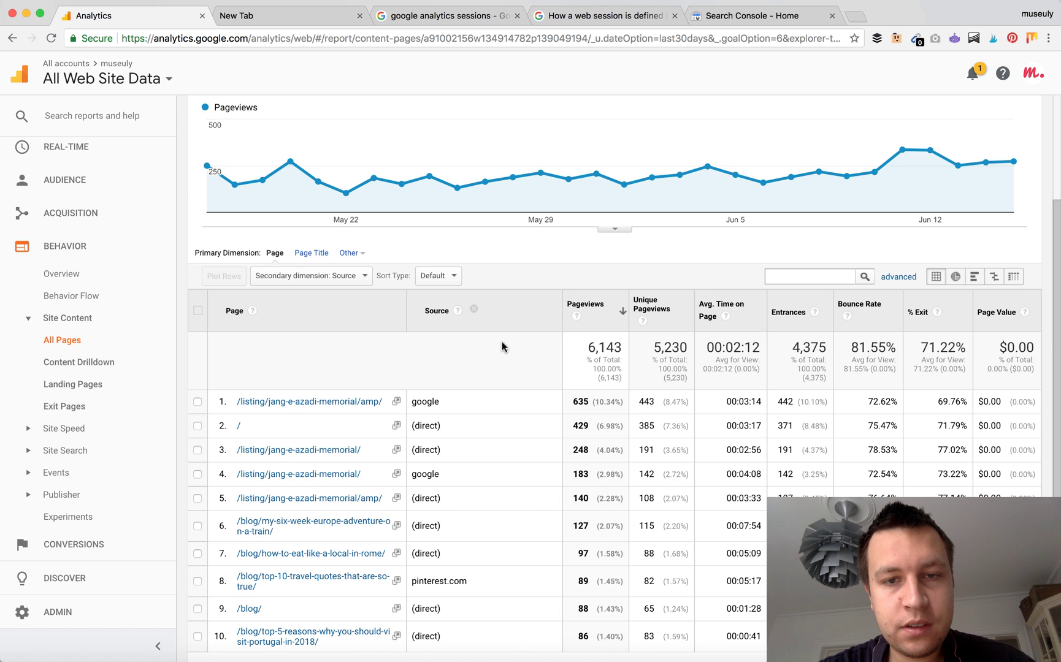
click(517, 301)
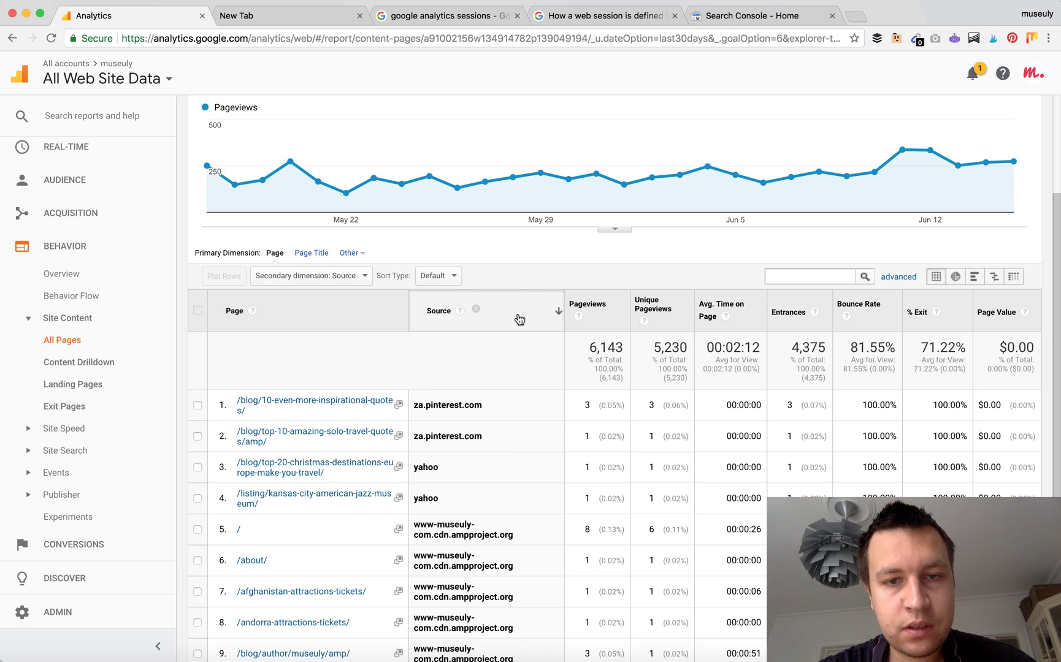
click(518, 318)
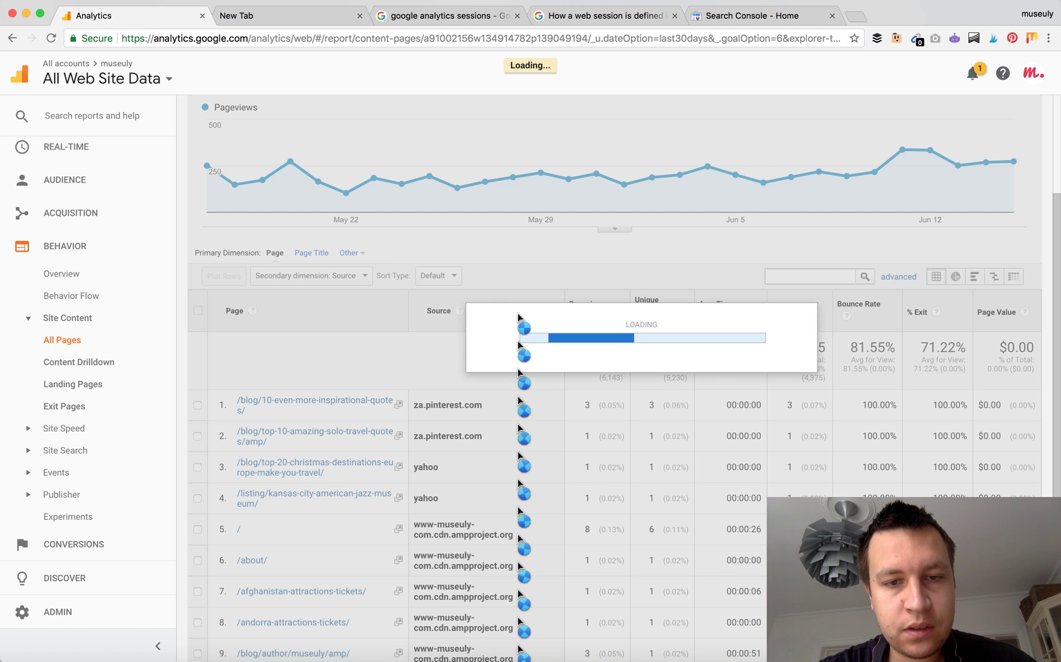
scroll(514, 485, down, 2)
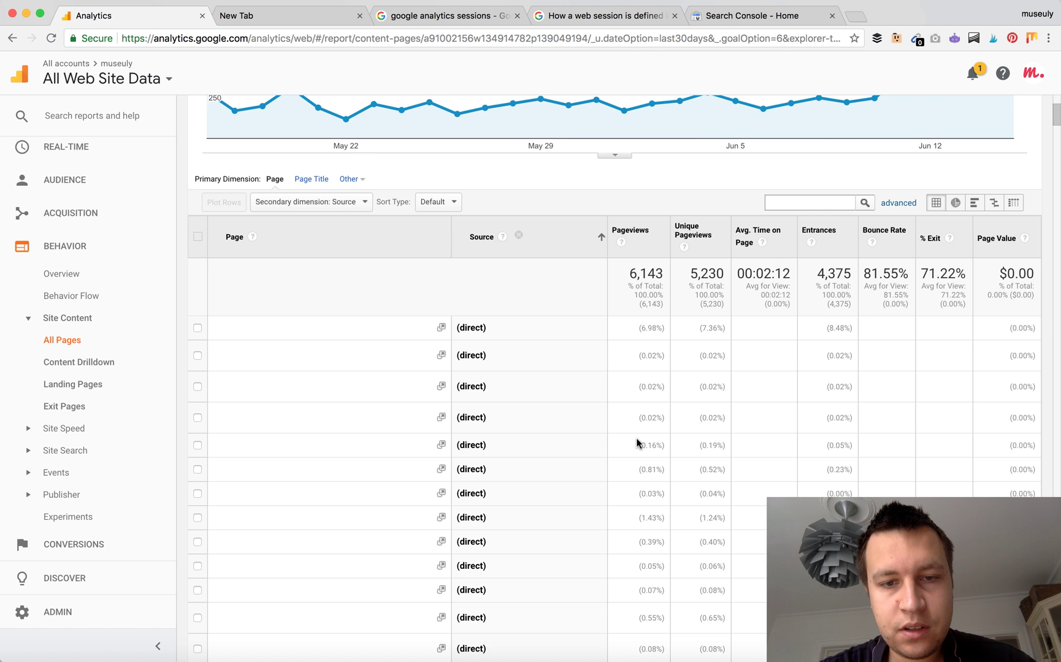
scroll(636, 438, down, 10)
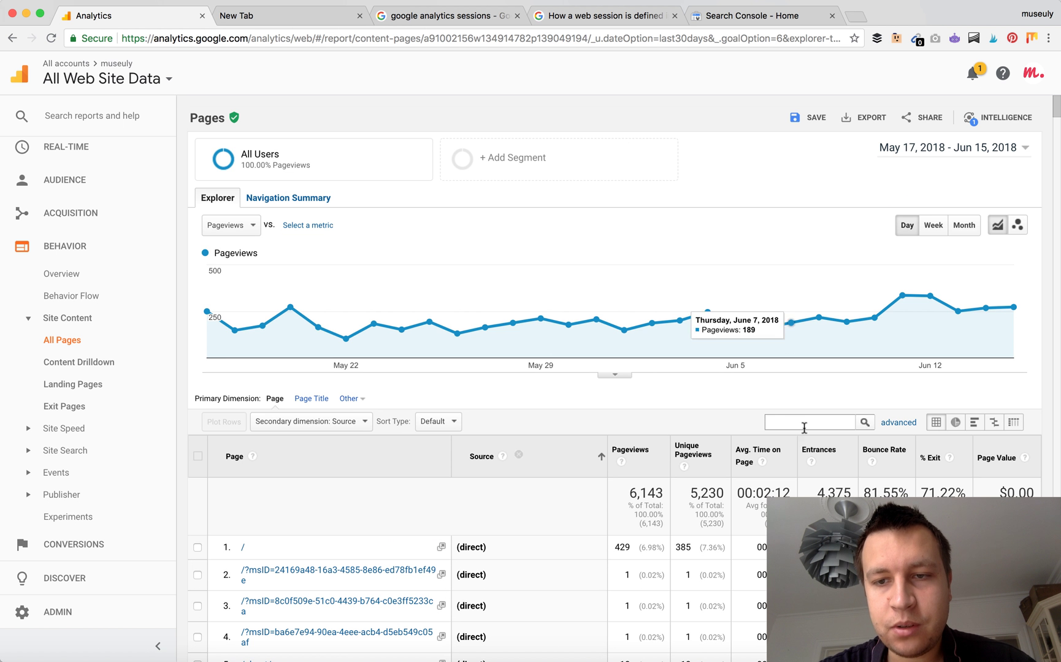
click(799, 423)
text(goog)
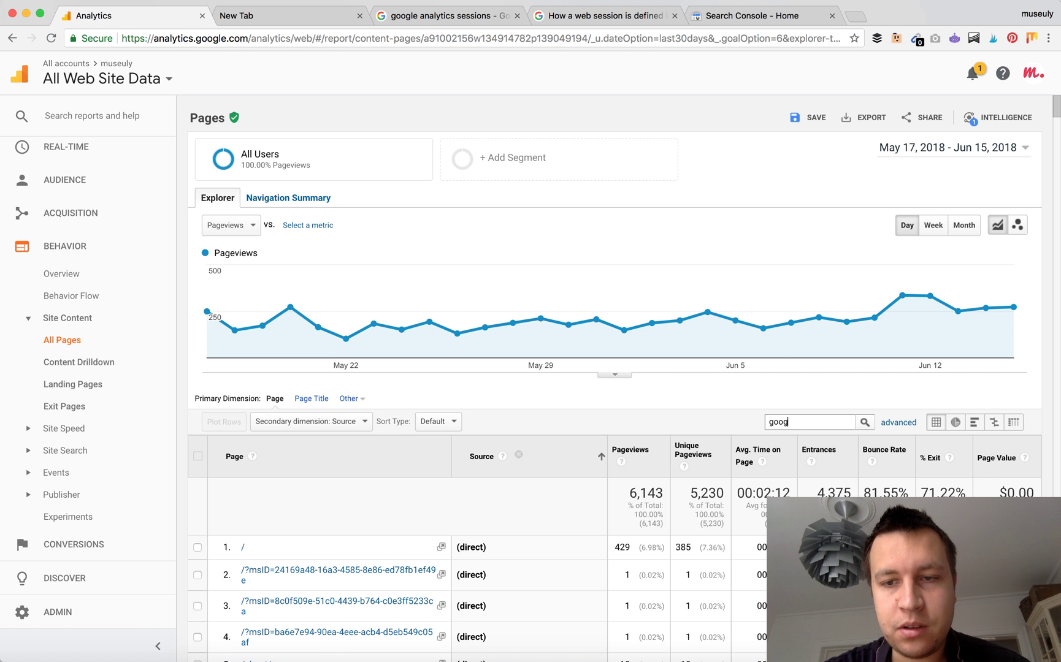
text(le)
key(Return)
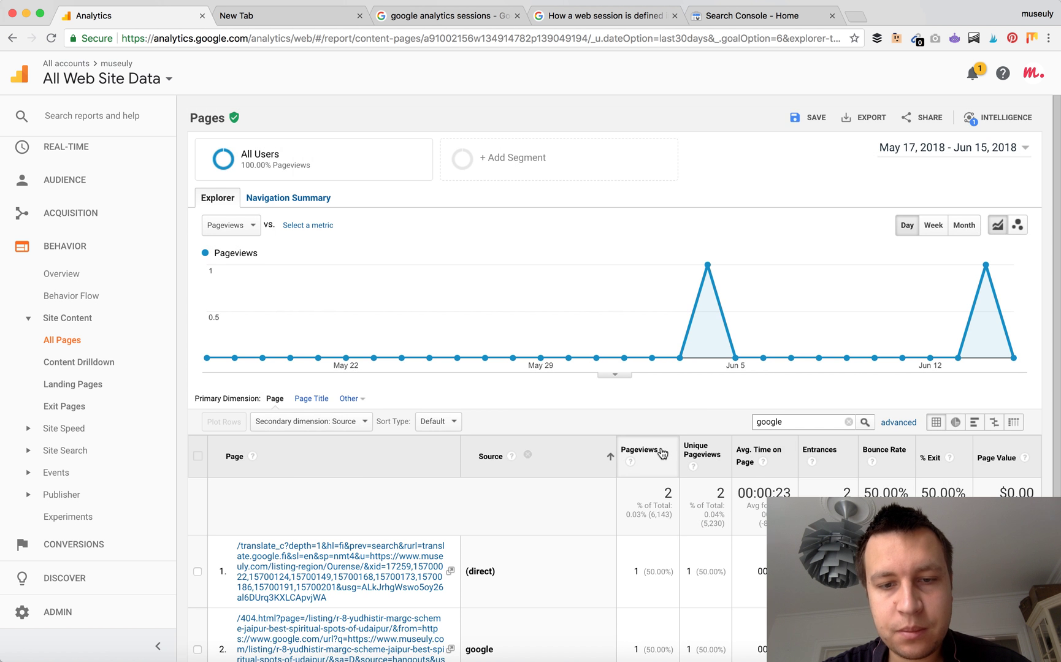
scroll(661, 452, down, 3)
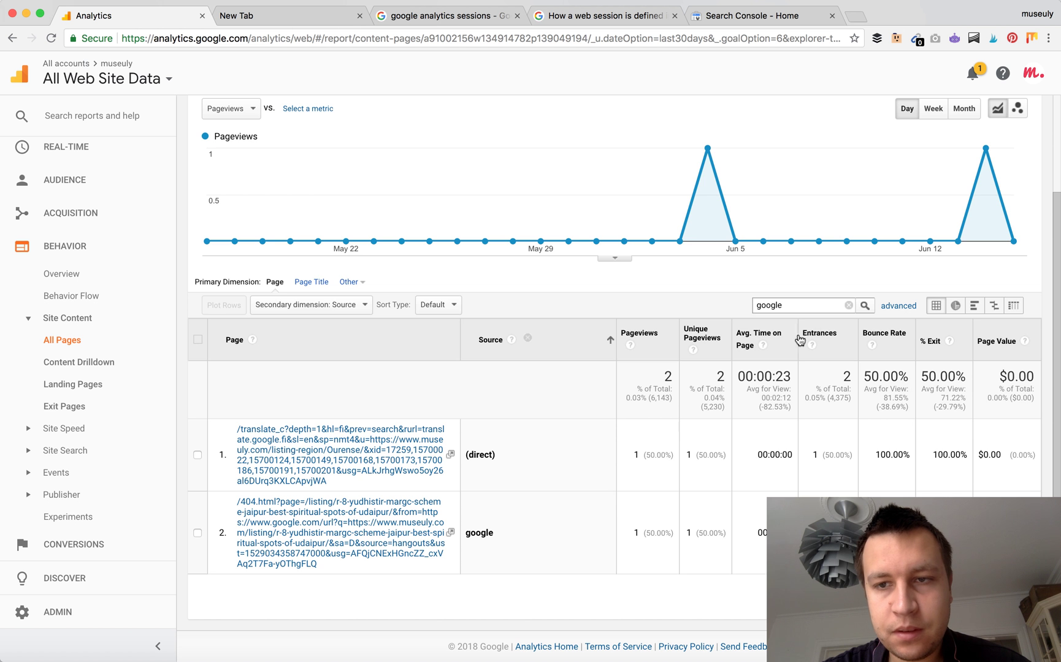
click(848, 306)
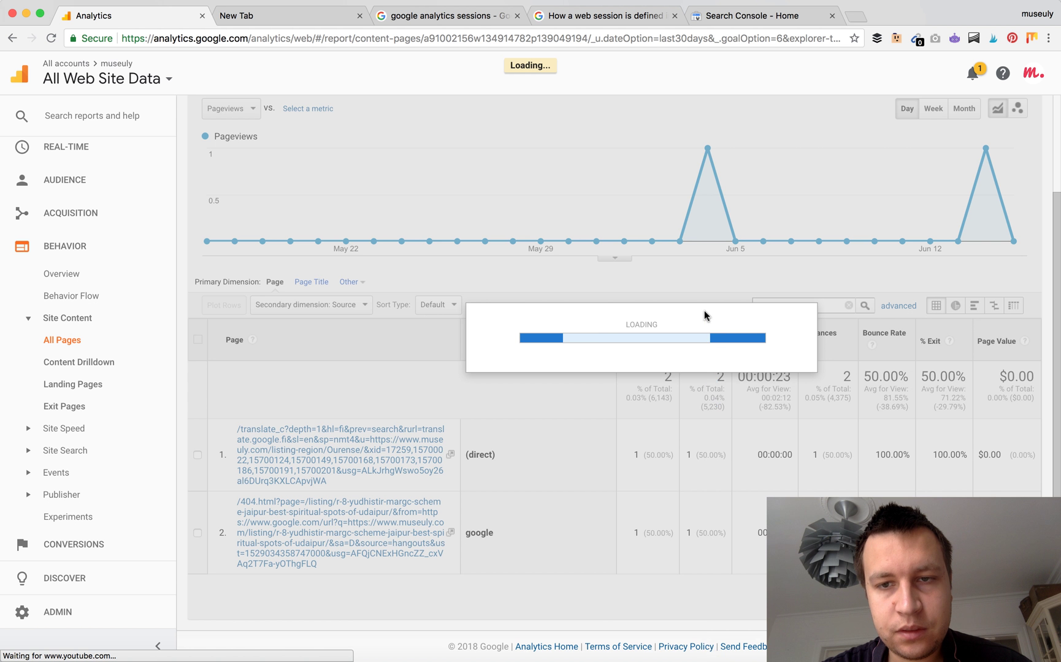
scroll(667, 413, down, 15)
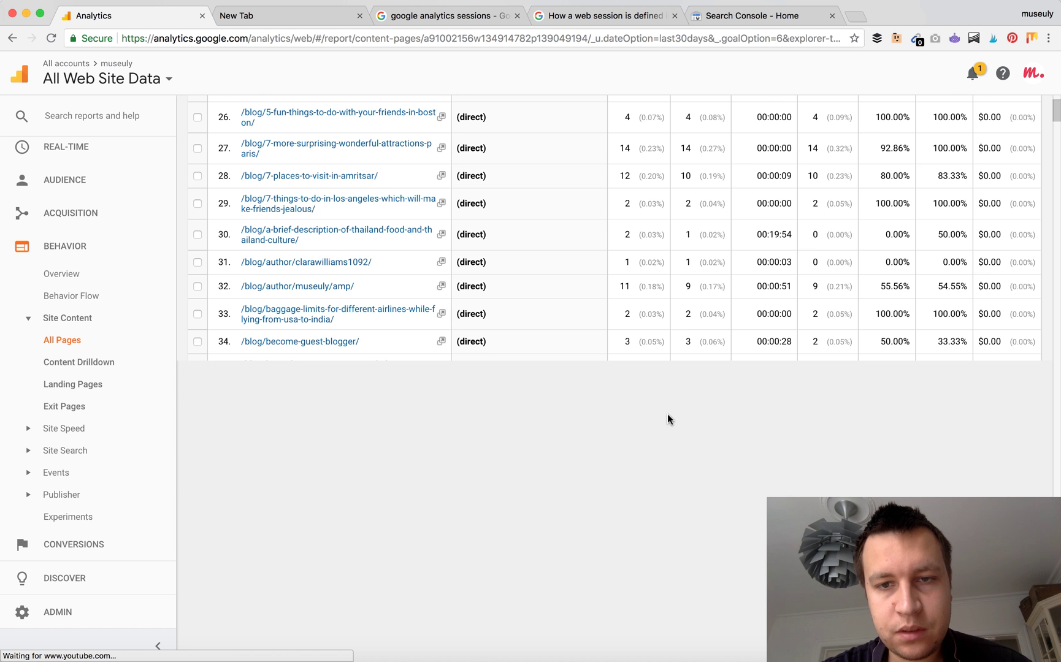
scroll(711, 273, down, 5)
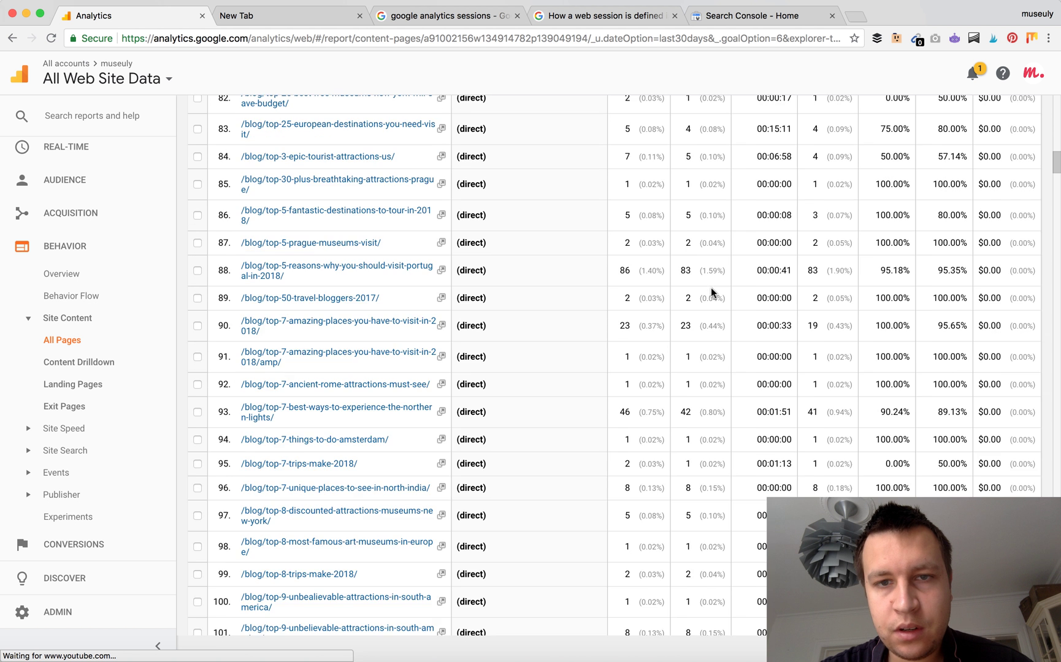
scroll(711, 288, down, 10)
scroll(711, 288, down, 20)
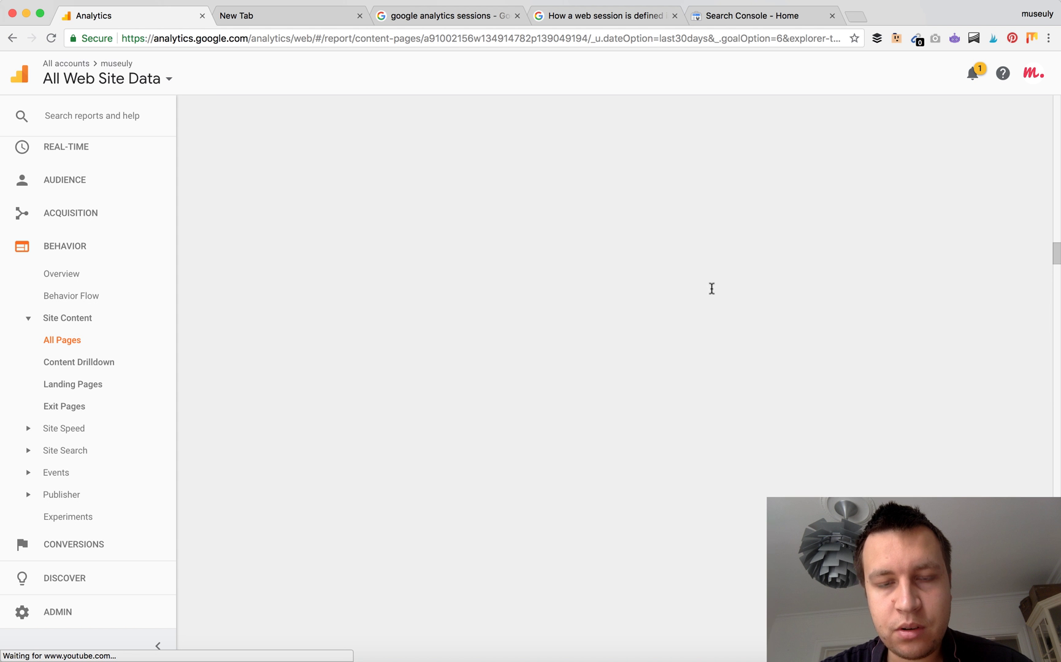
scroll(711, 287, down, 20)
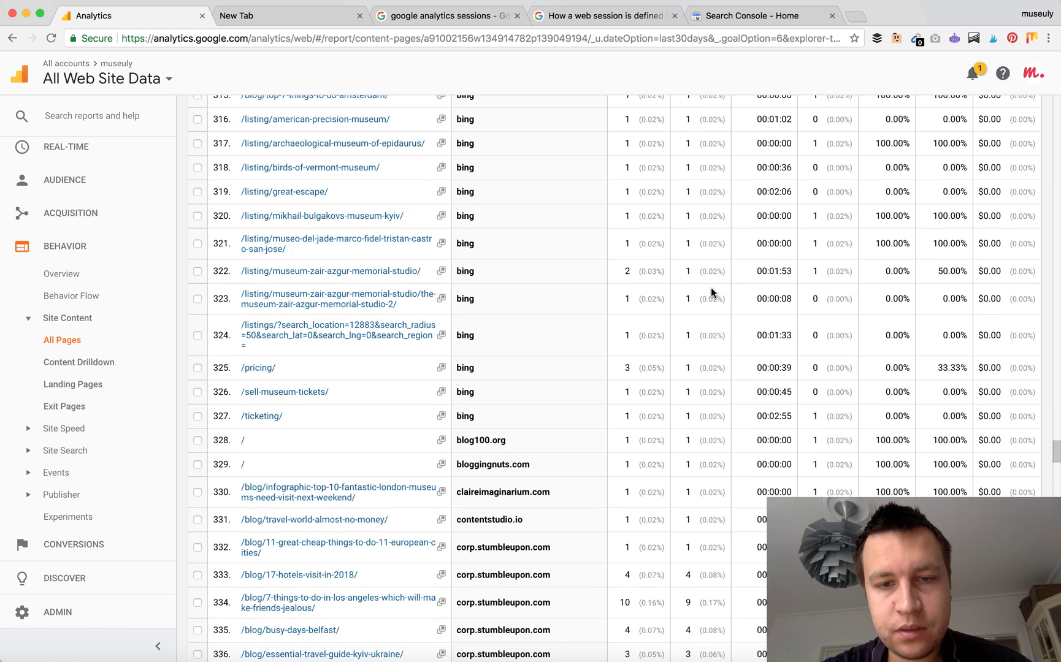
scroll(711, 287, down, 20)
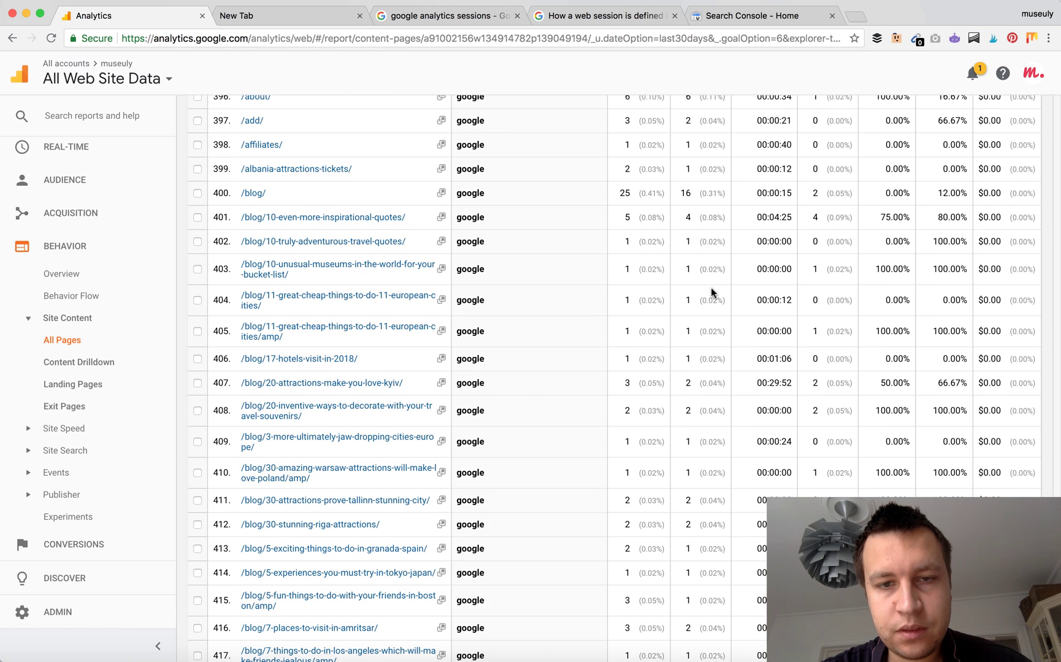
scroll(711, 287, up, 8)
scroll(711, 287, down, 6)
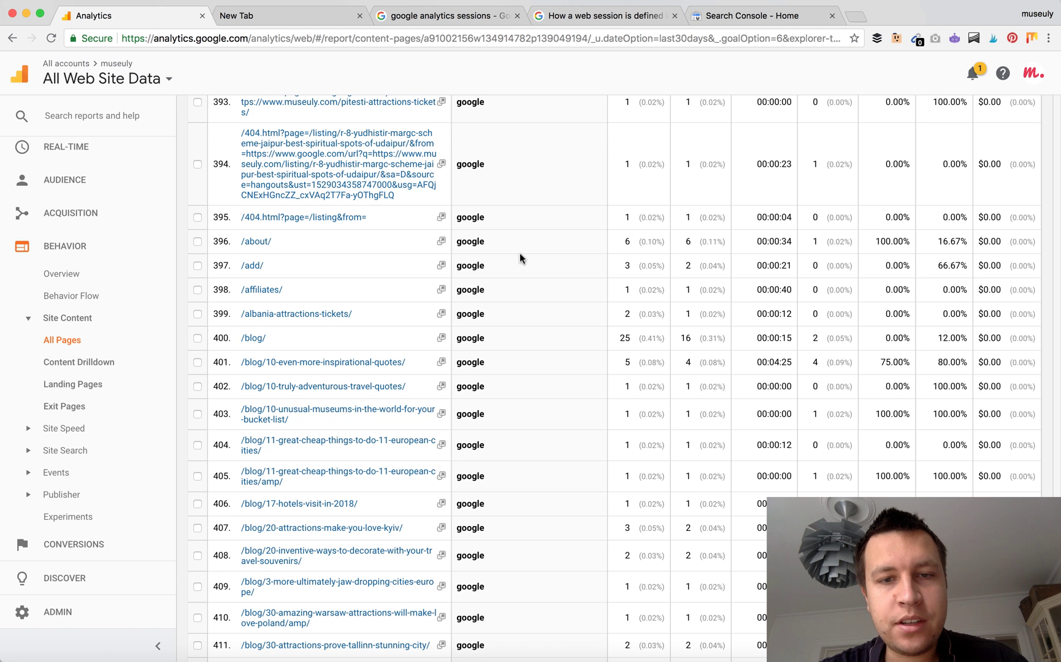
scroll(506, 440, down, 5)
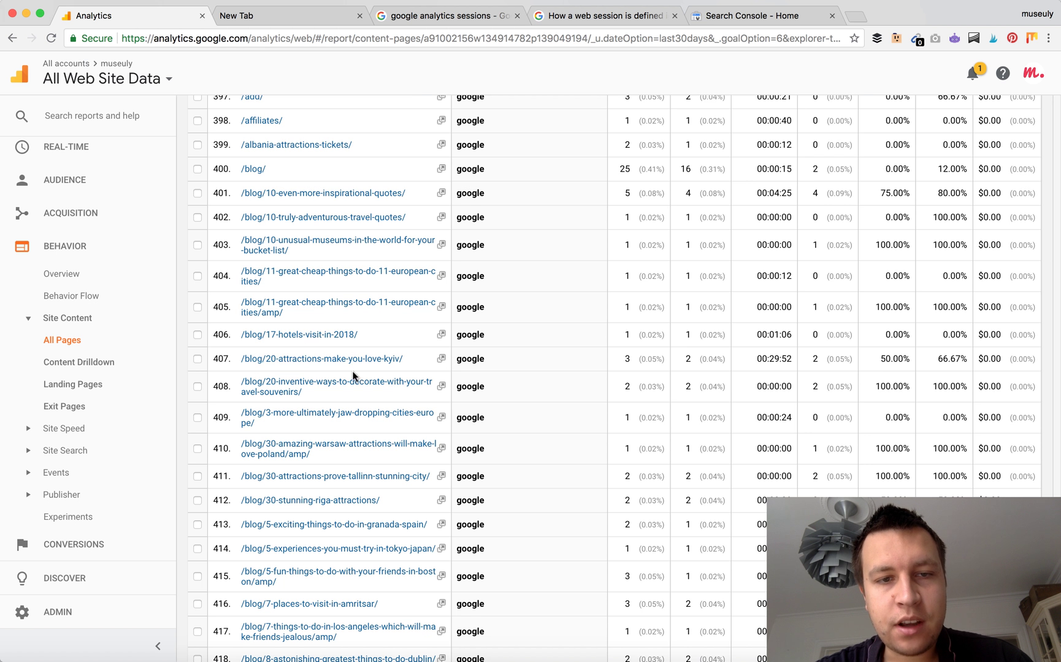
scroll(336, 225, down, 2)
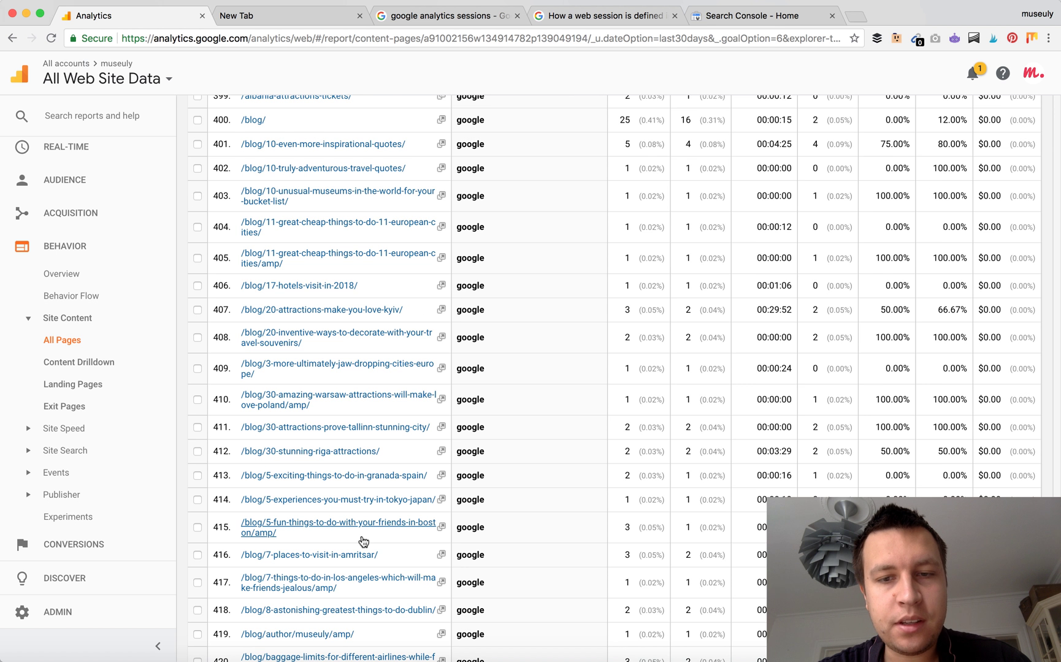
scroll(363, 541, down, 5)
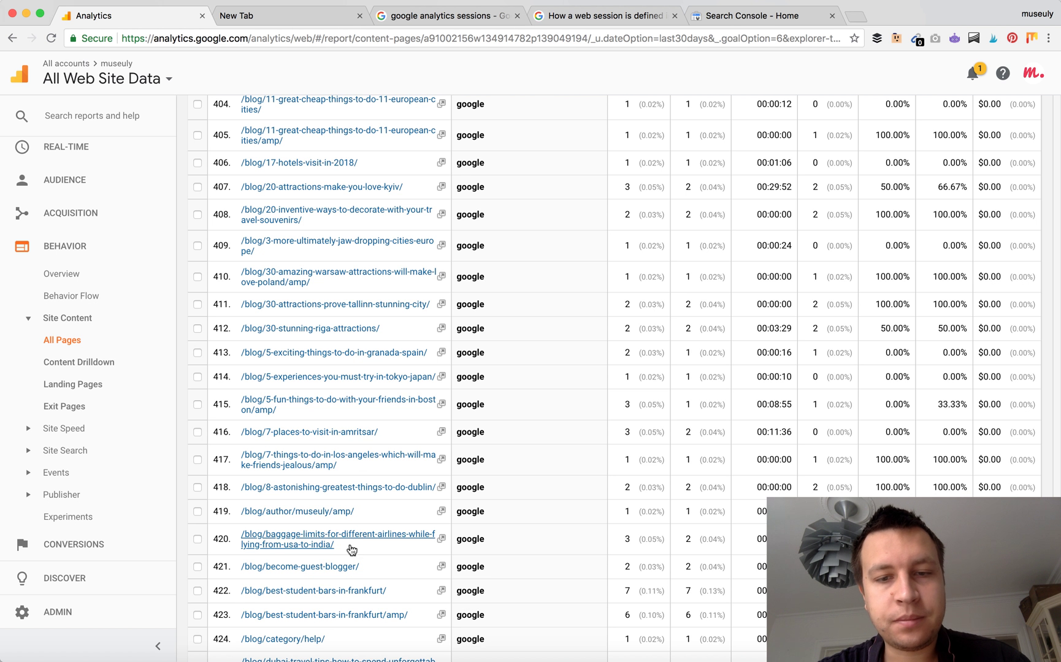
scroll(354, 583, down, 3)
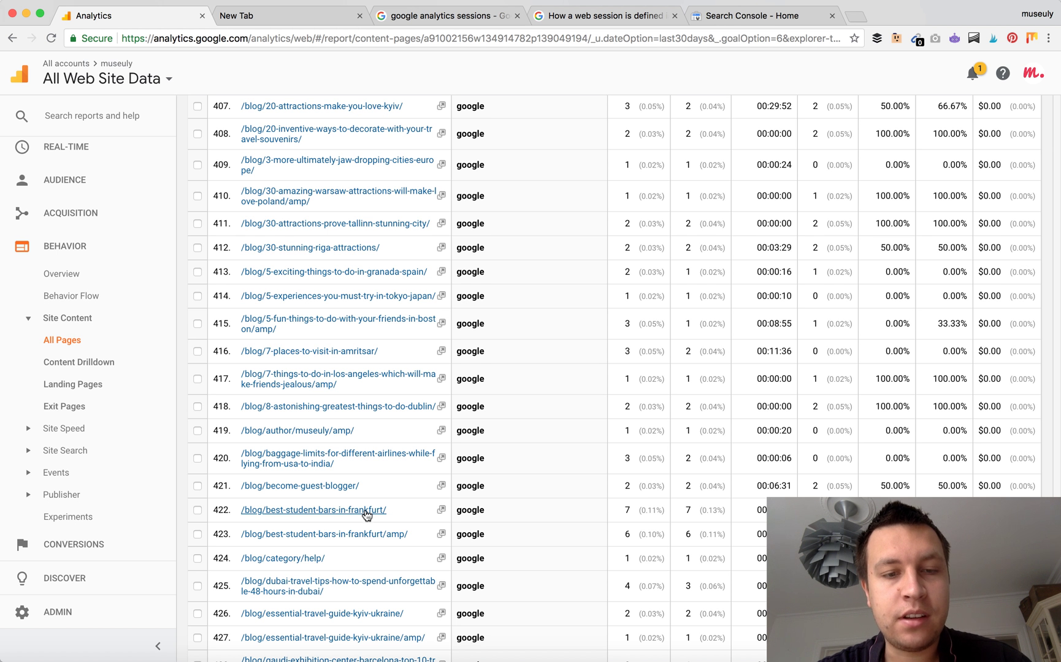
scroll(491, 507, down, 5)
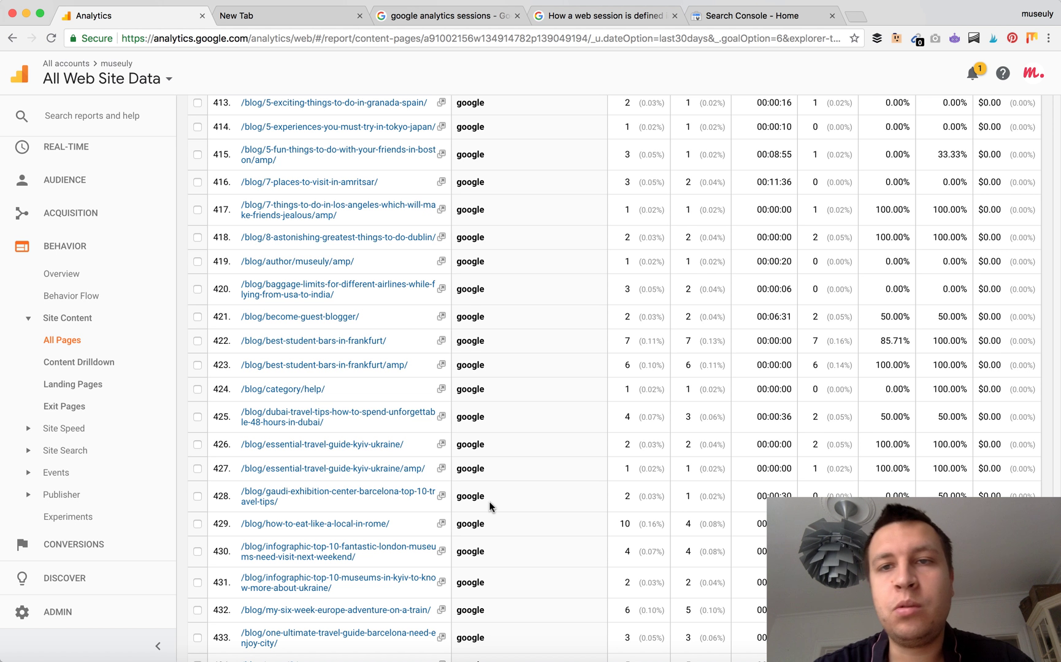
click(725, 23)
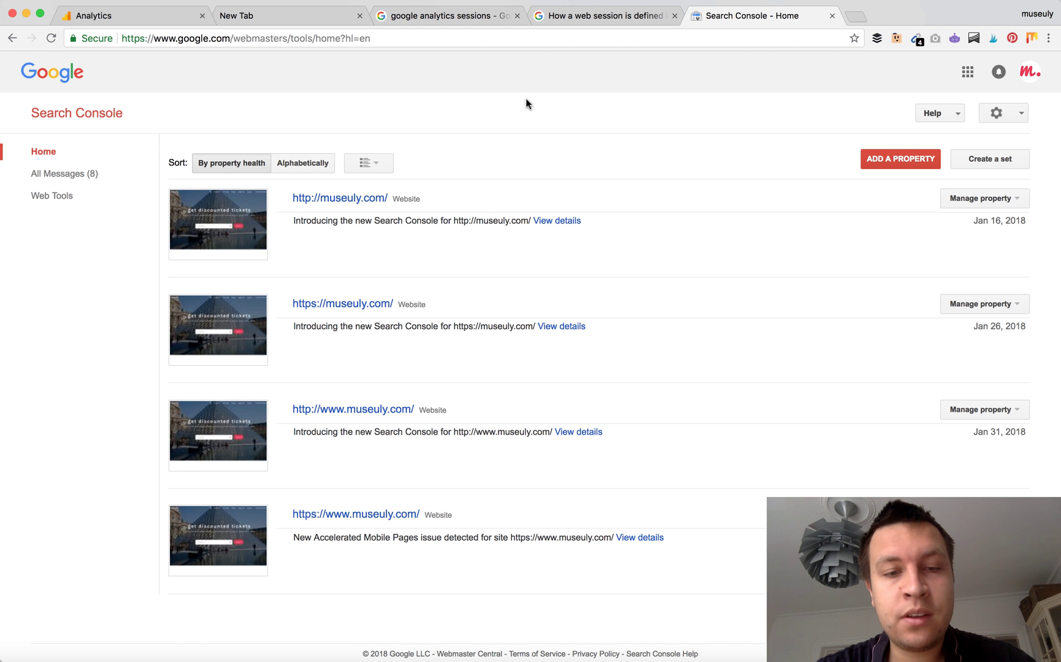
click(318, 519)
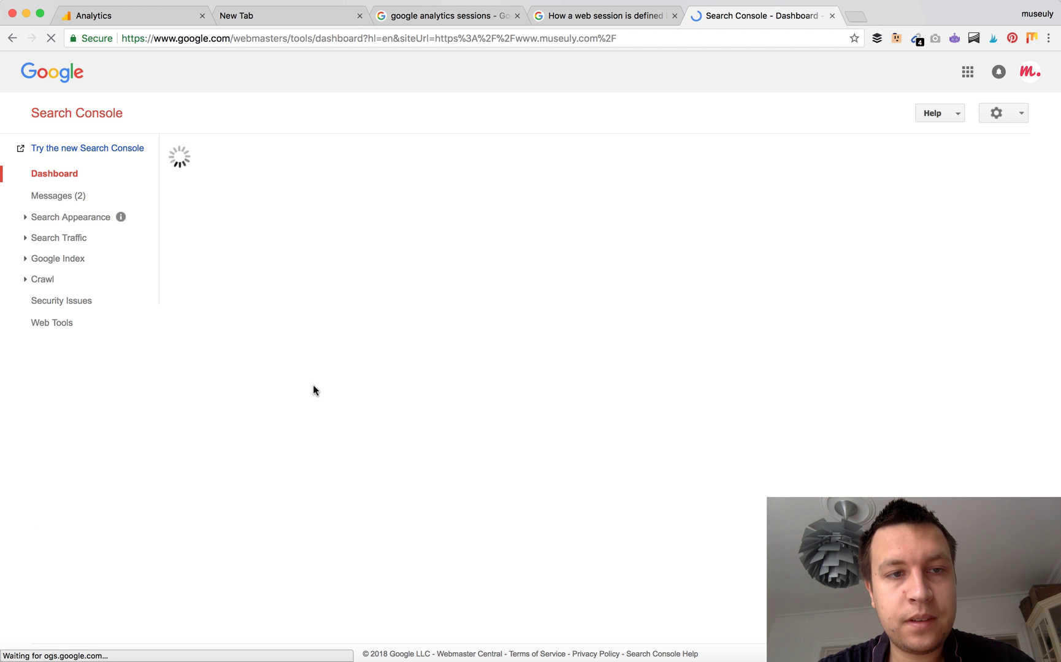
Open Search Traffic > Search Analytics, showing 1,841 clicks over the last 28 days
click(63, 218)
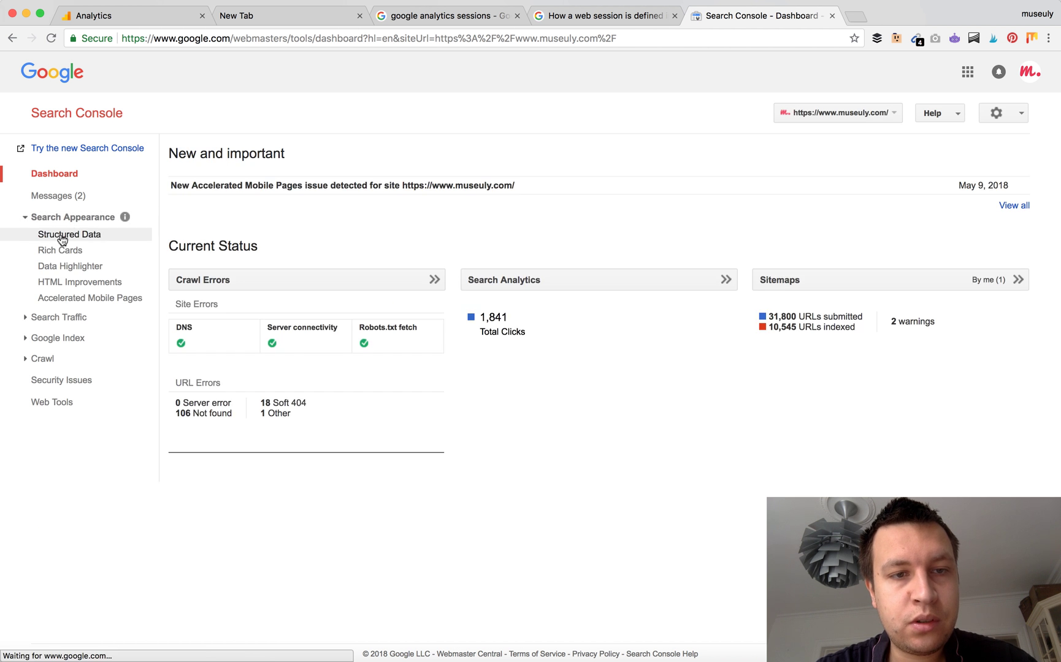
click(59, 318)
click(62, 339)
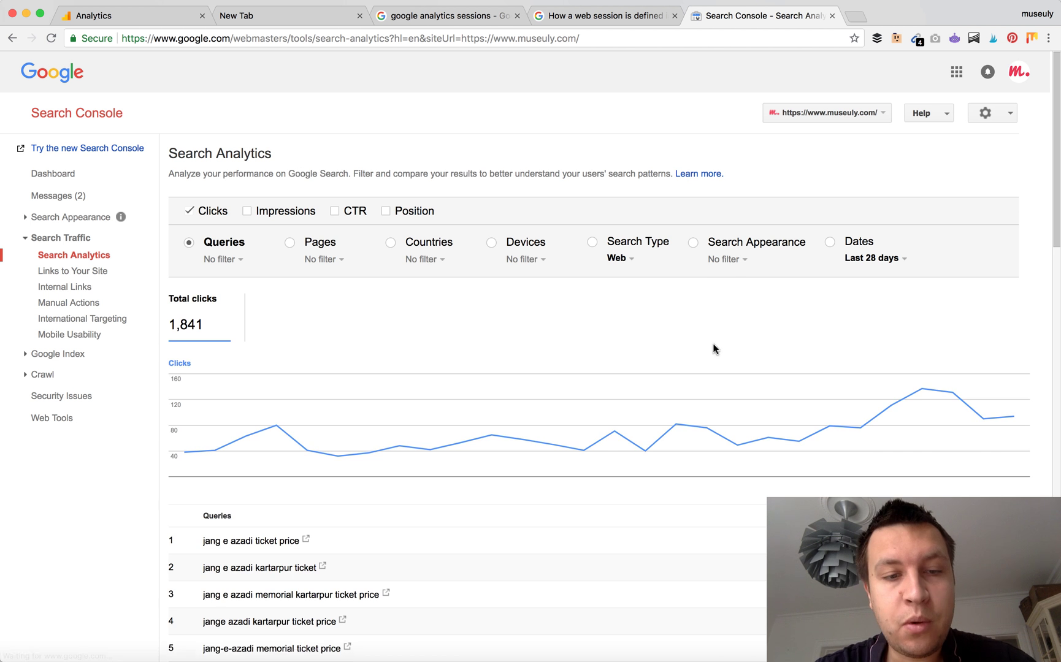
Tick Impressions so 54,582 impressions are plotted alongside the 1,841 clicks
scroll(713, 345, down, 10)
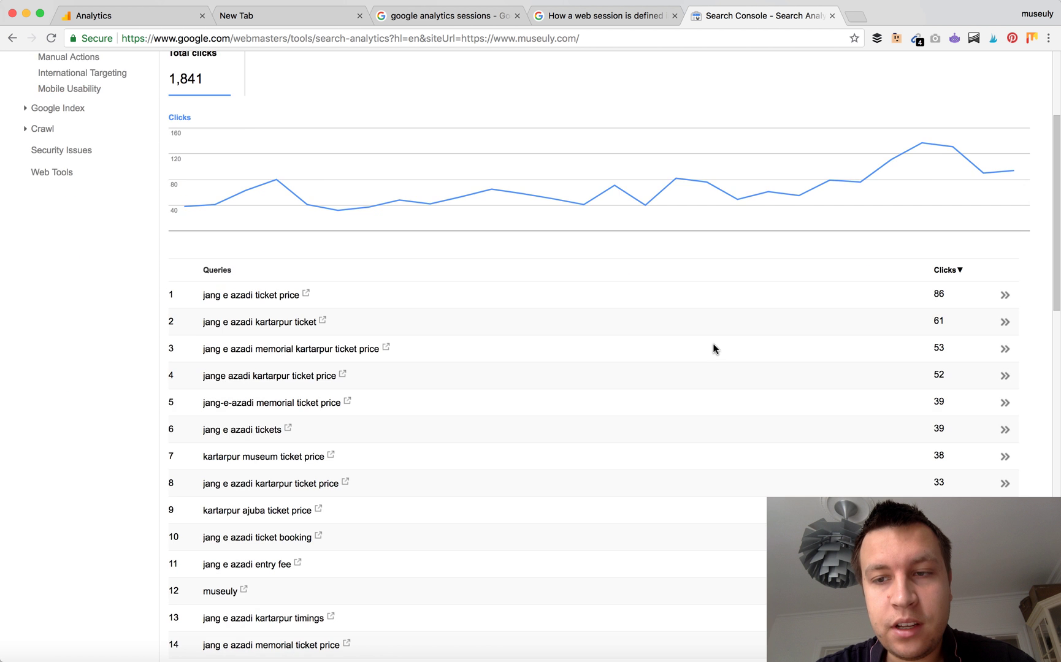
scroll(713, 347, up, 8)
scroll(627, 359, up, 3)
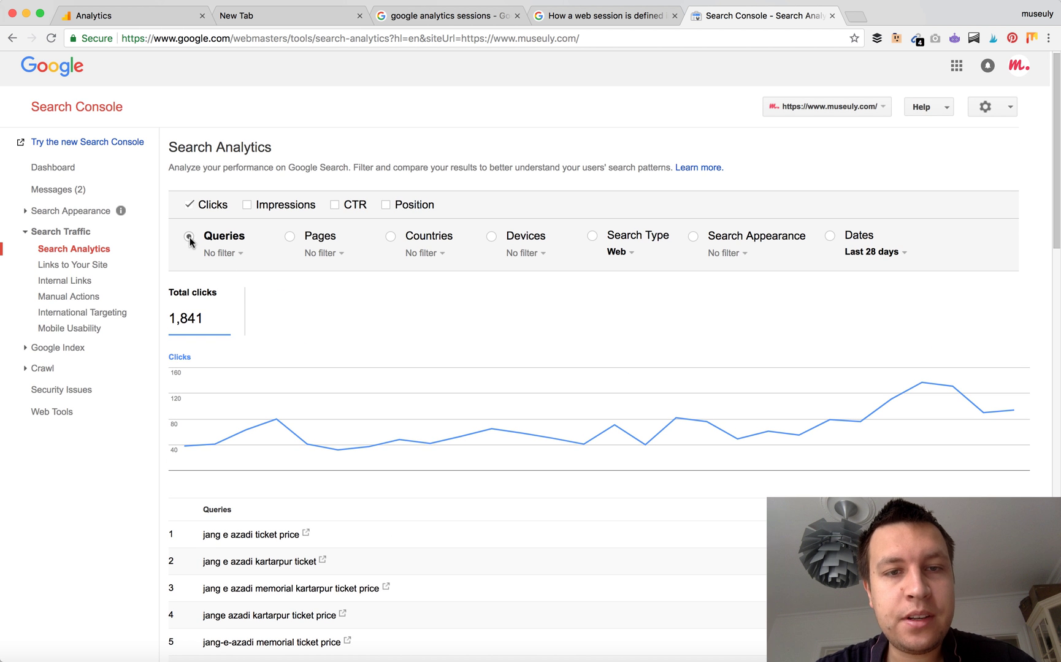
scroll(399, 299, down, 4)
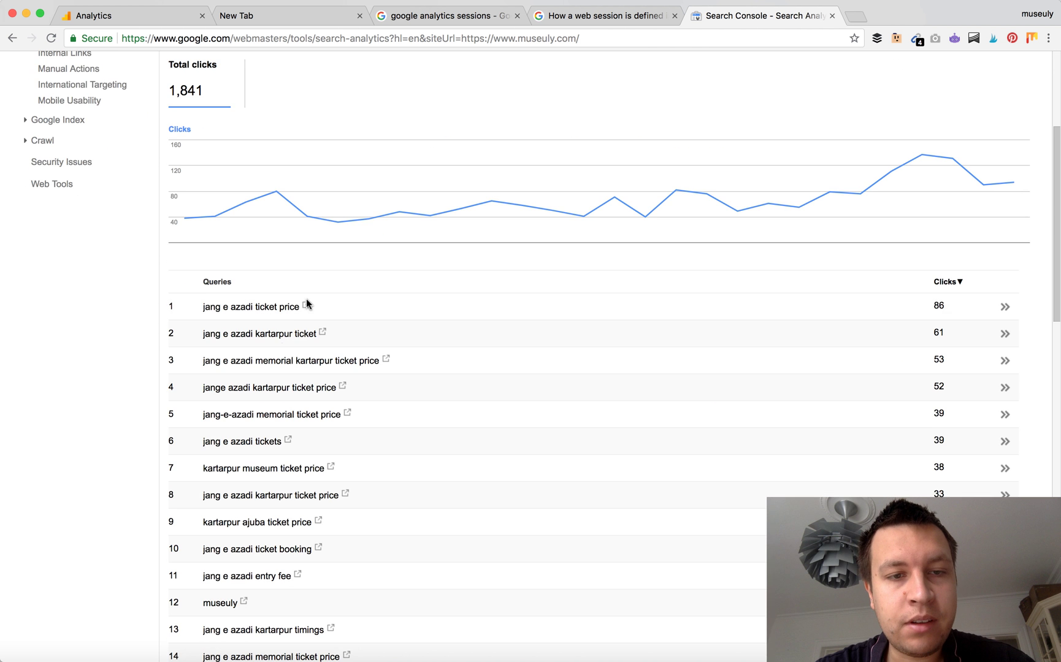
scroll(267, 466, down, 4)
scroll(268, 466, up, 2)
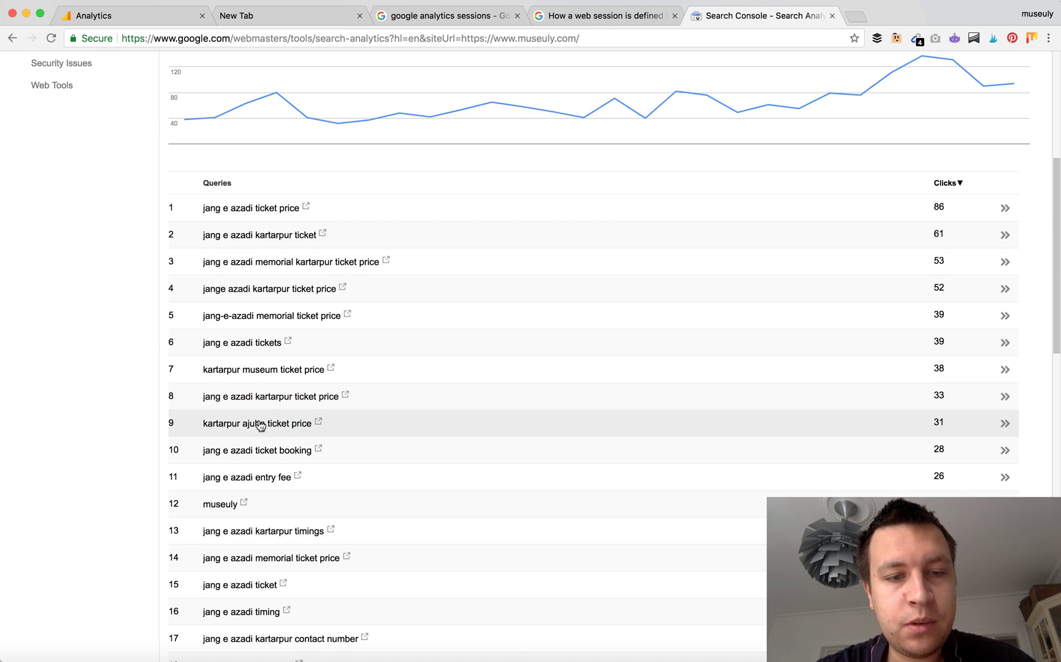
scroll(260, 426, down, 4)
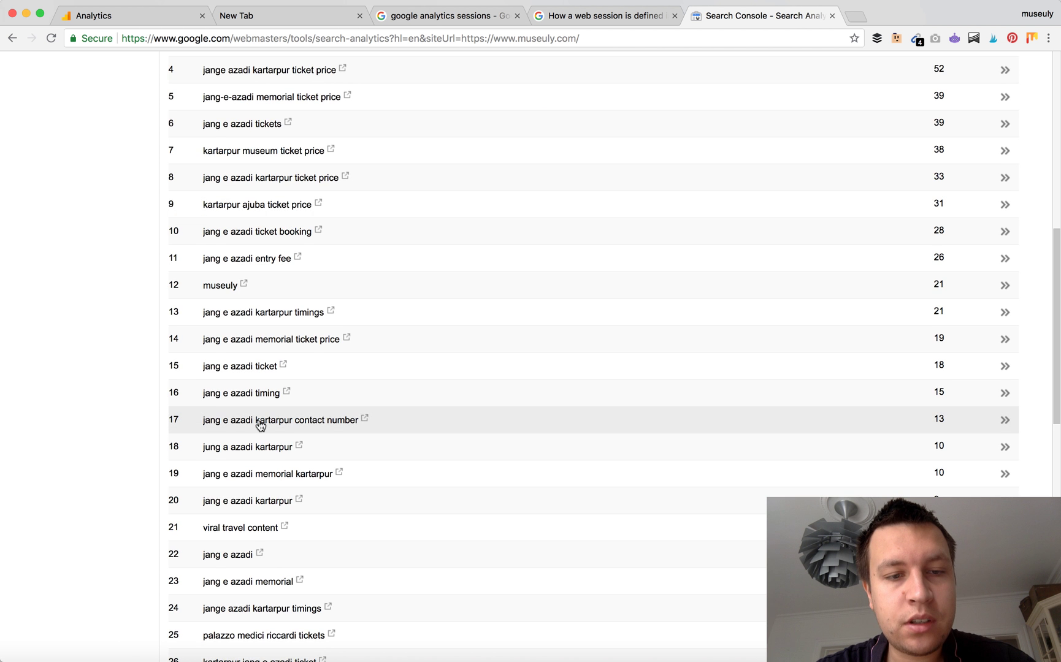
scroll(261, 426, down, 3)
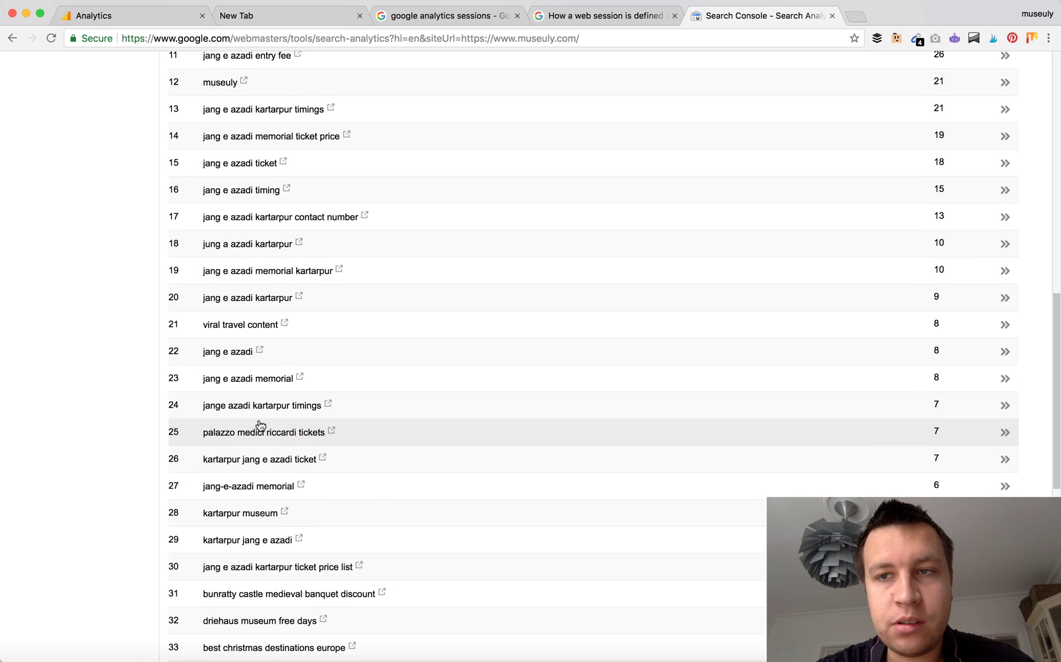
scroll(260, 426, up, 5)
scroll(261, 426, up, 5)
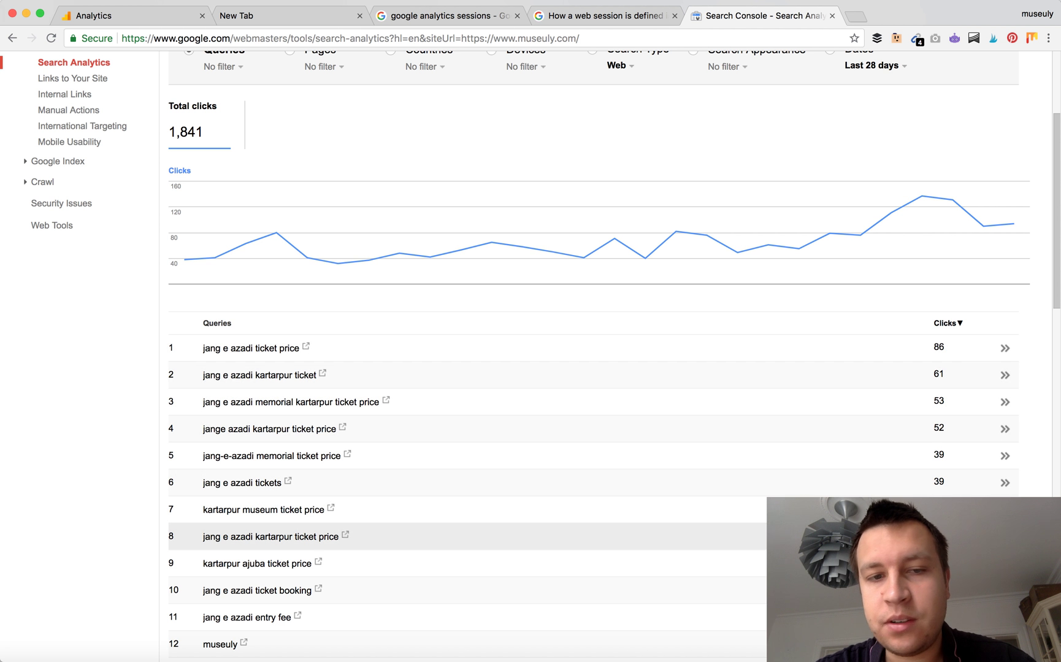
scroll(368, 538, up, 4)
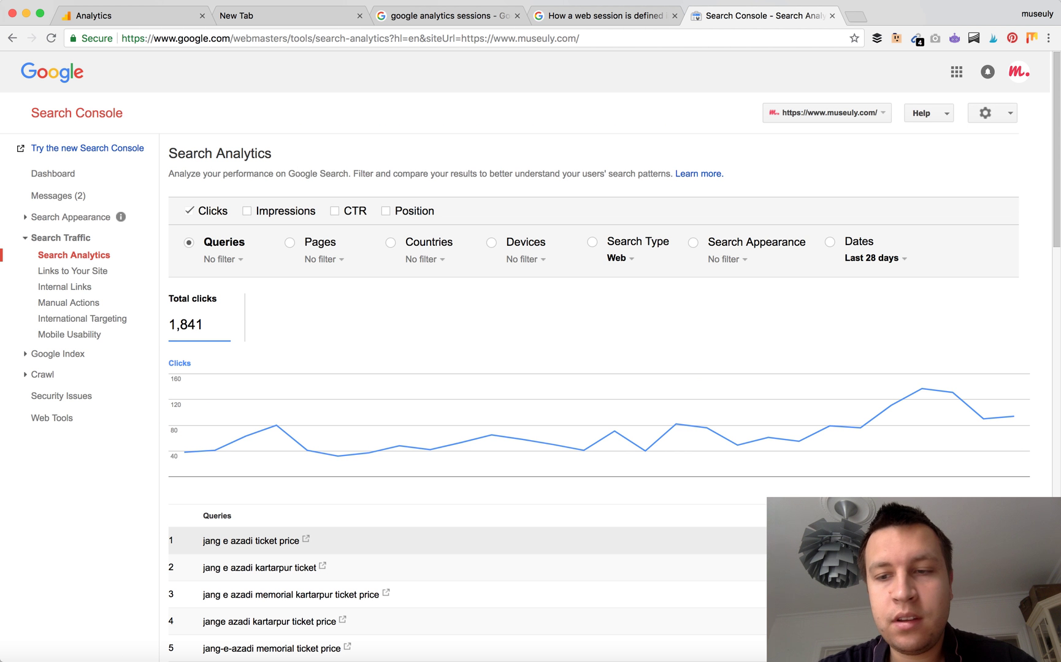
scroll(606, 356, down, 20)
scroll(607, 356, up, 7)
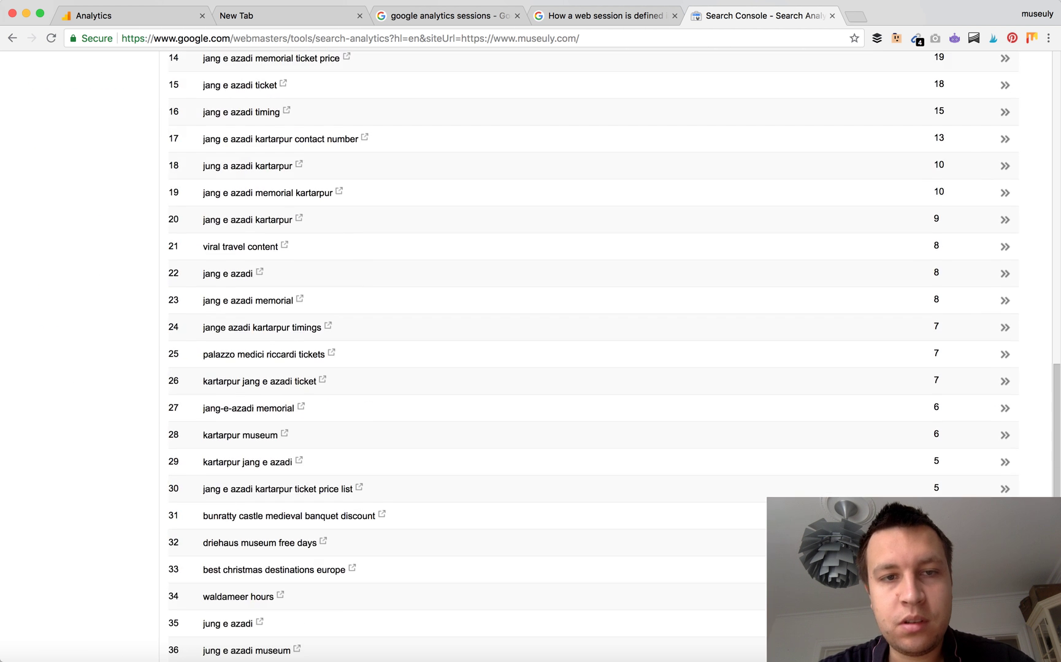
scroll(466, 355, up, 12)
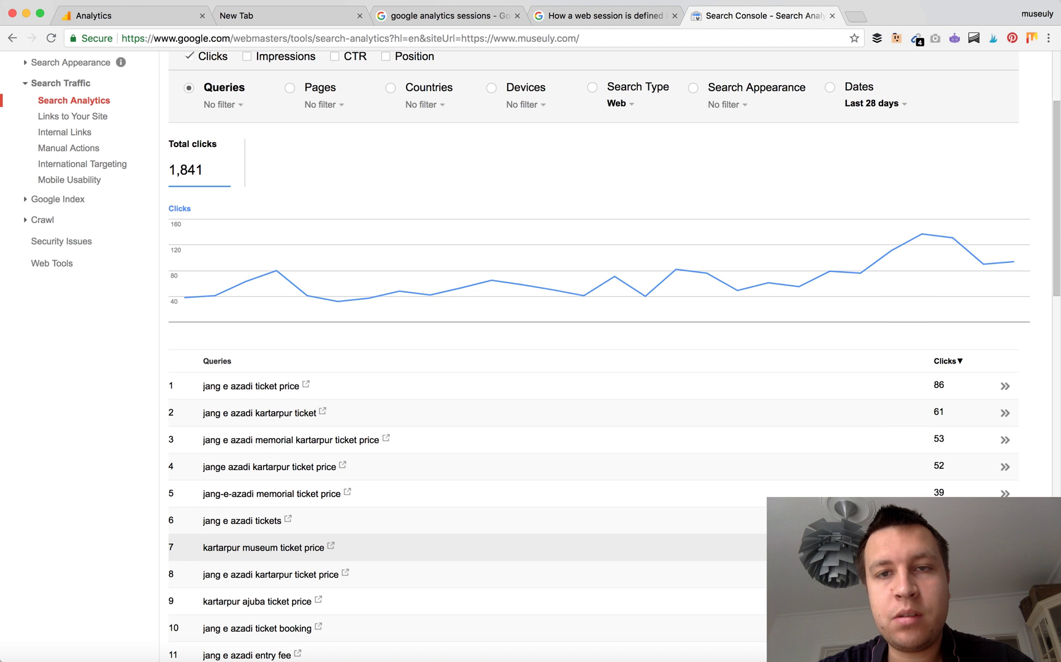
scroll(466, 356, up, 2)
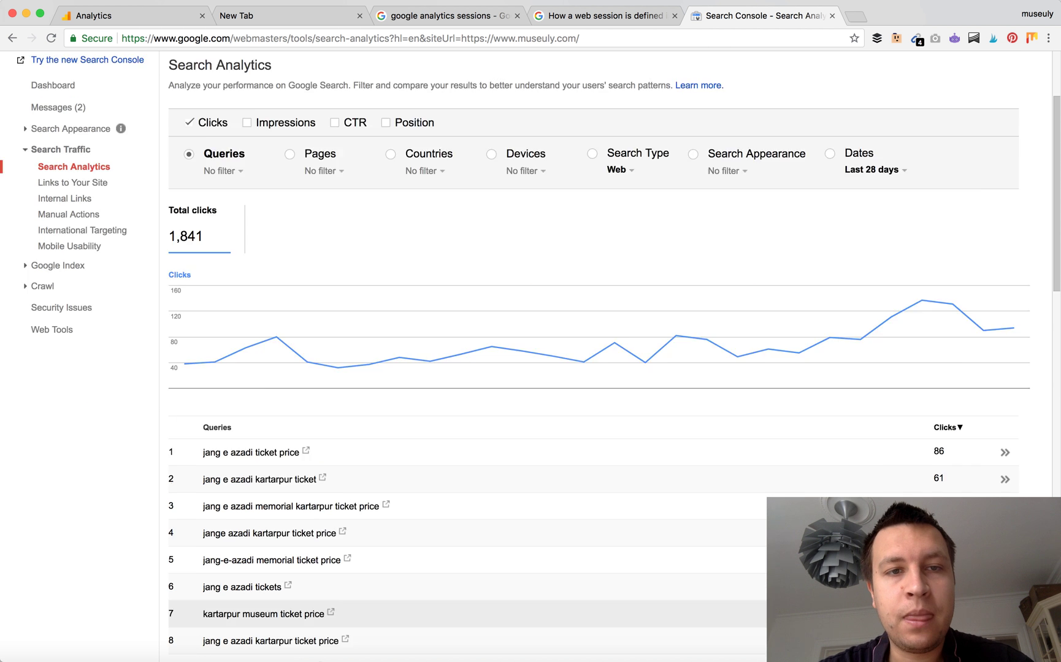
scroll(408, 228, up, 2)
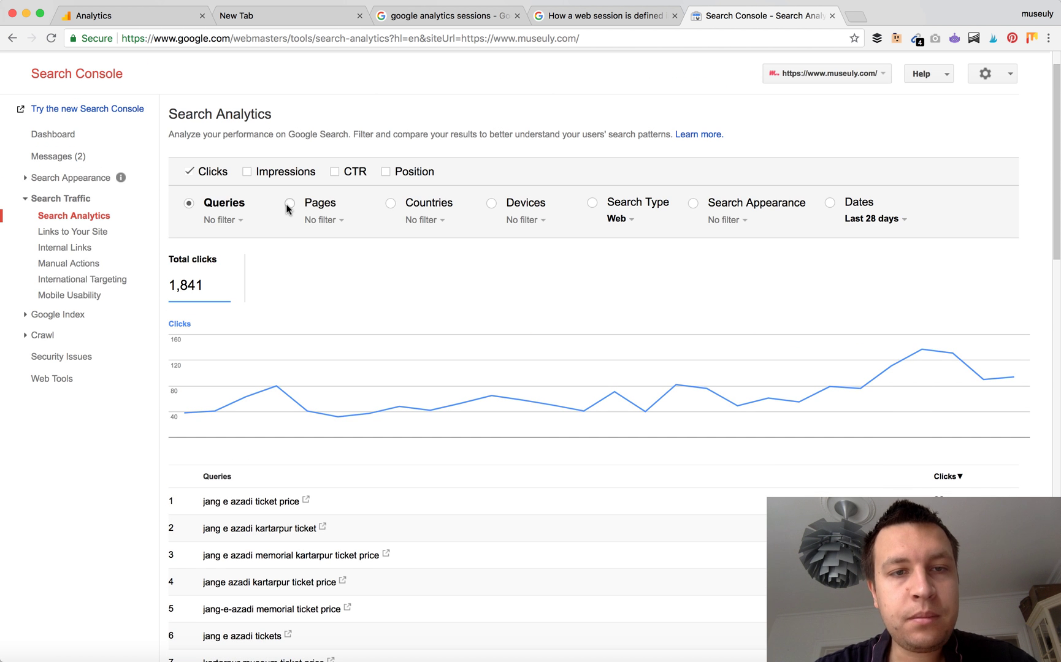
click(247, 174)
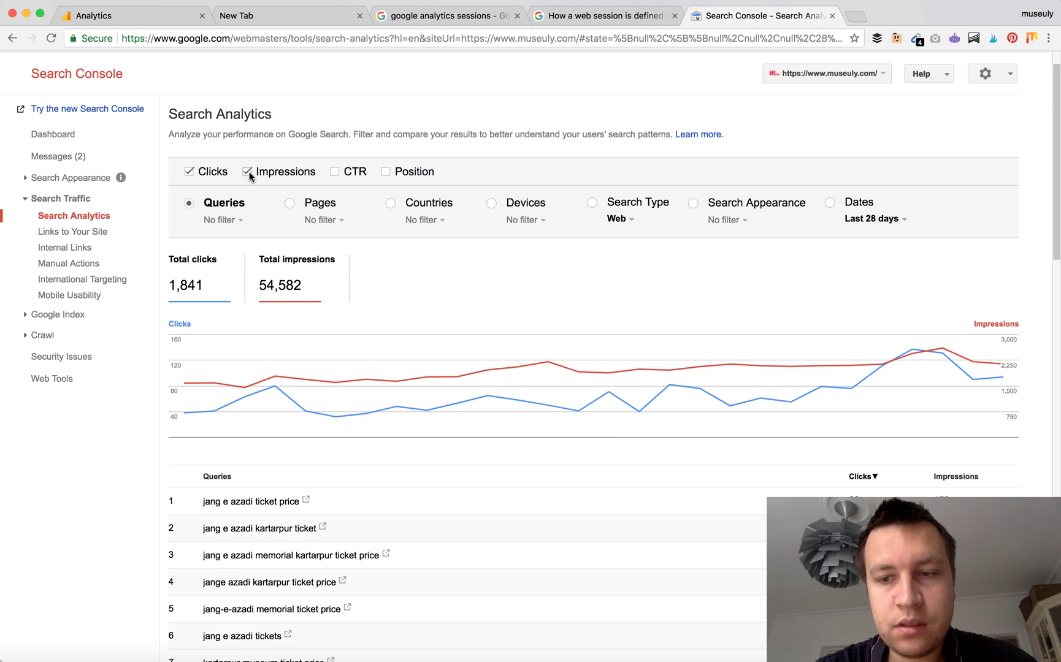
mouse_move(633, 371)
scroll(633, 370, down, 3)
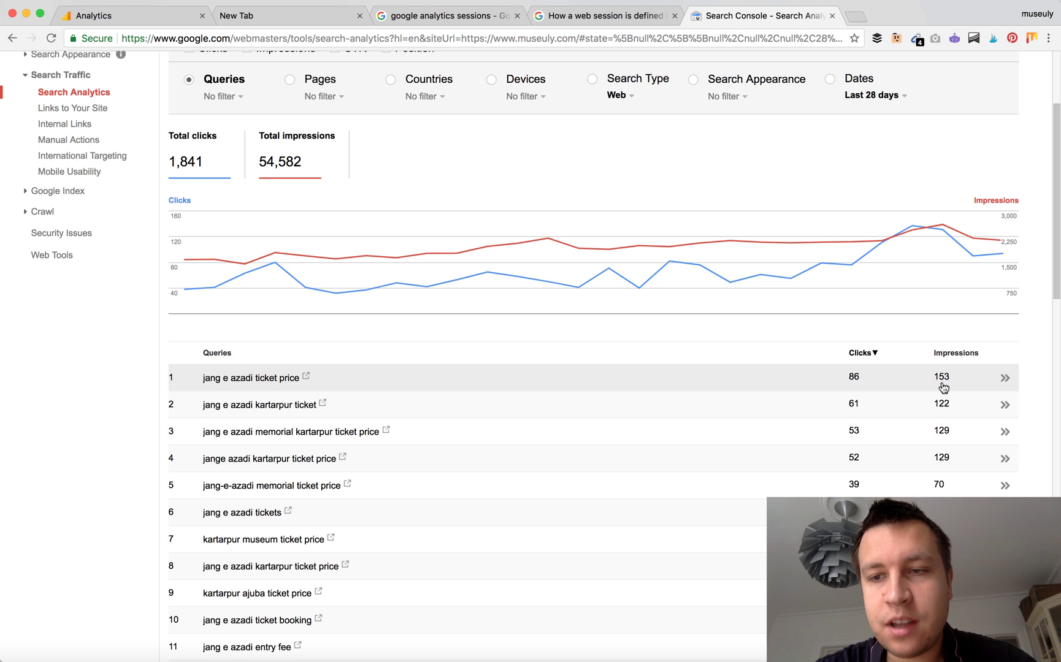
scroll(941, 484, down, 10)
scroll(942, 484, down, 12)
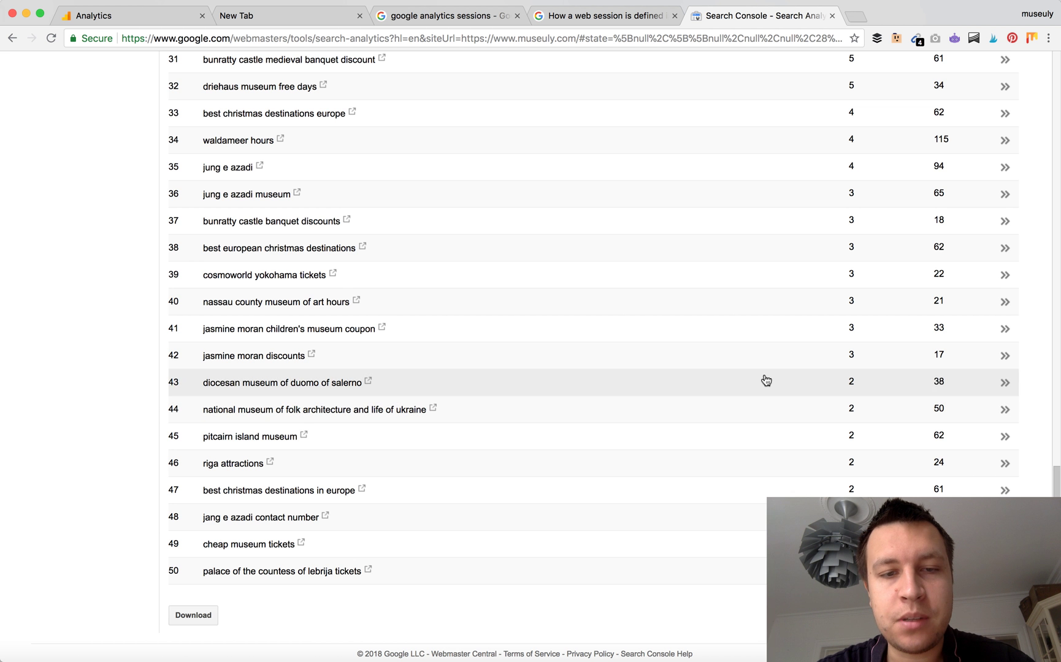
scroll(767, 380, up, 4)
scroll(768, 380, up, 15)
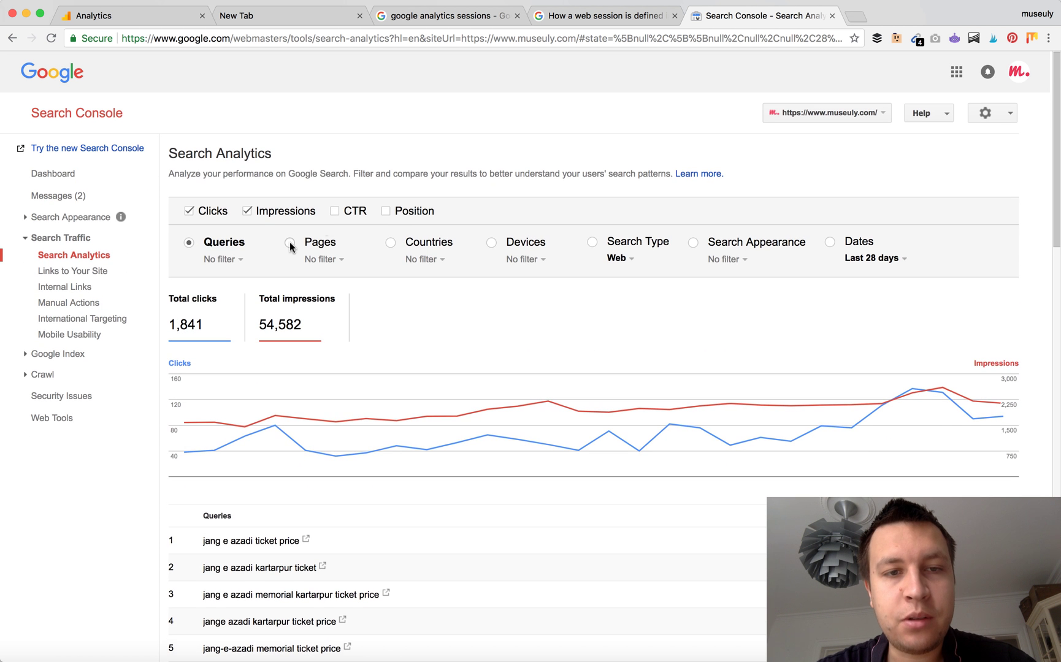
click(290, 243)
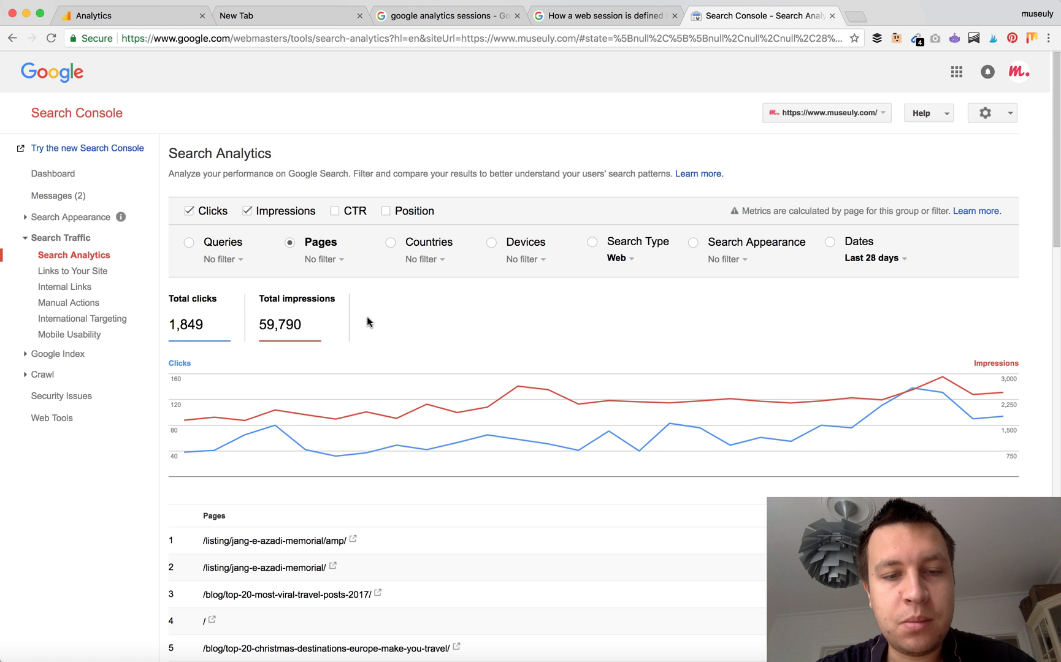
Scroll the Pages table, topped by /listing/jang-e-azadi-memorial/amp/ with 697 clicks and 3,374 impressions
scroll(366, 317, down, 2)
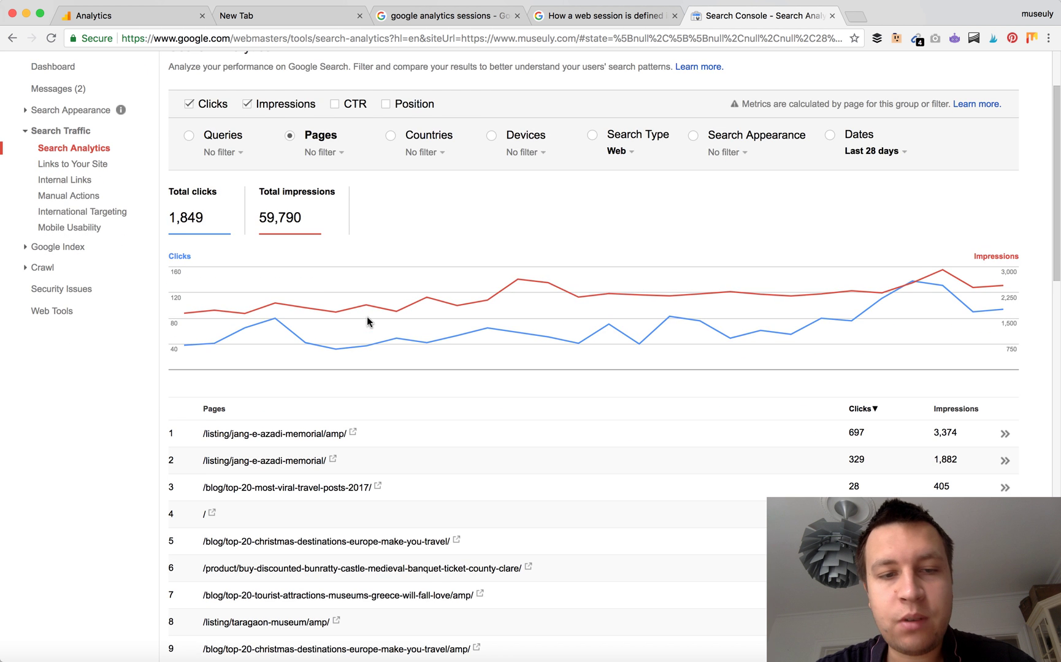
scroll(367, 321, down, 3)
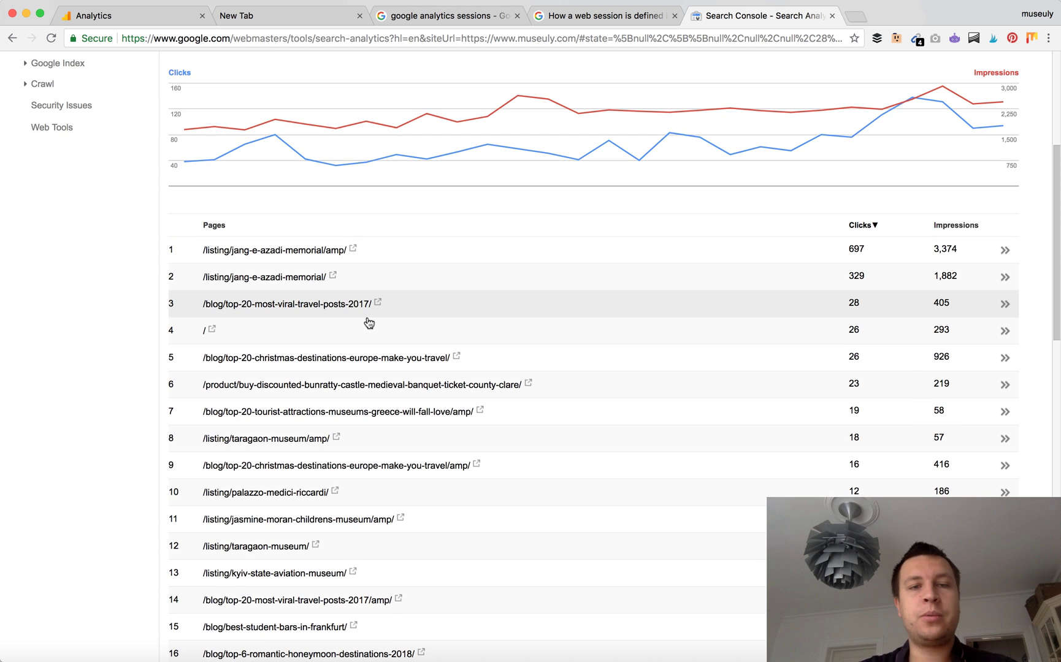
scroll(368, 323, up, 2)
scroll(368, 323, down, 1)
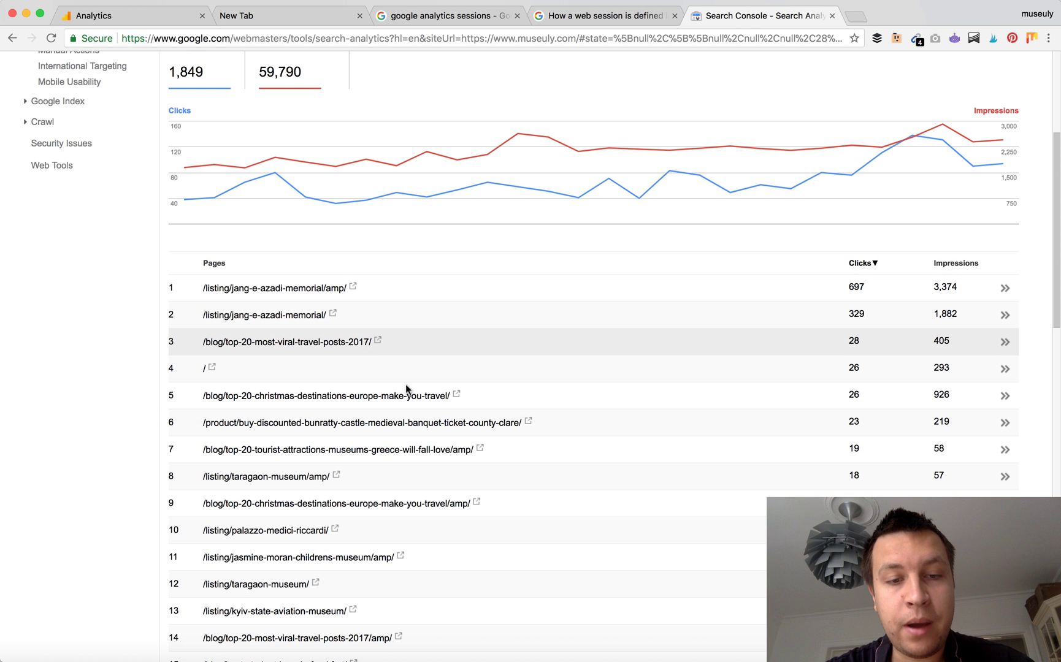
scroll(436, 488, down, 1)
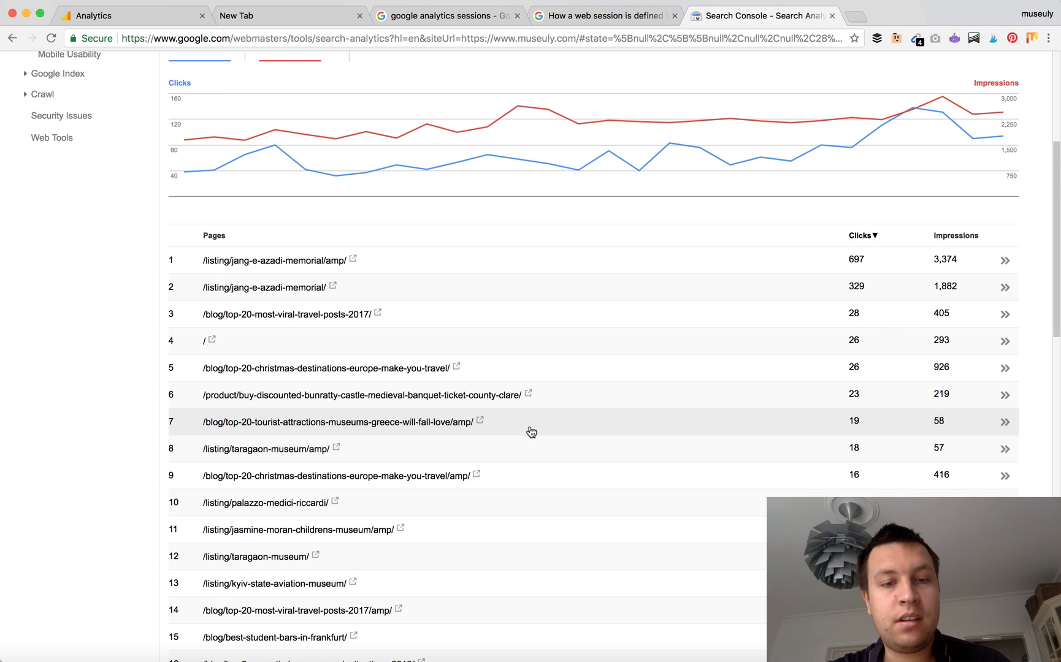
scroll(530, 433, down, 5)
scroll(531, 432, down, 10)
scroll(531, 432, up, 15)
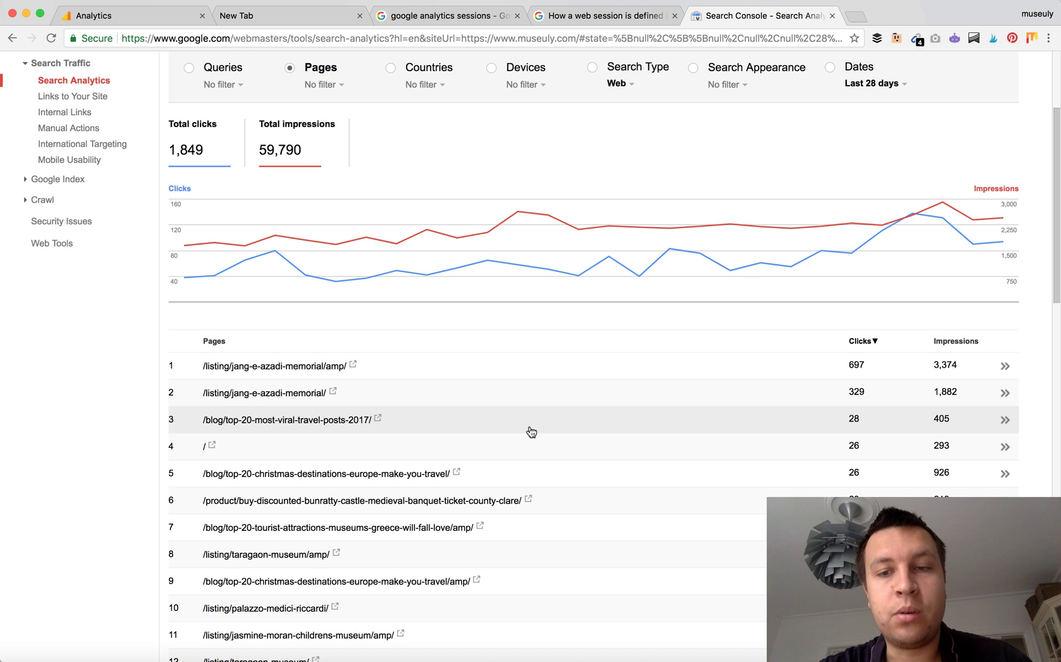
scroll(531, 432, down, 3)
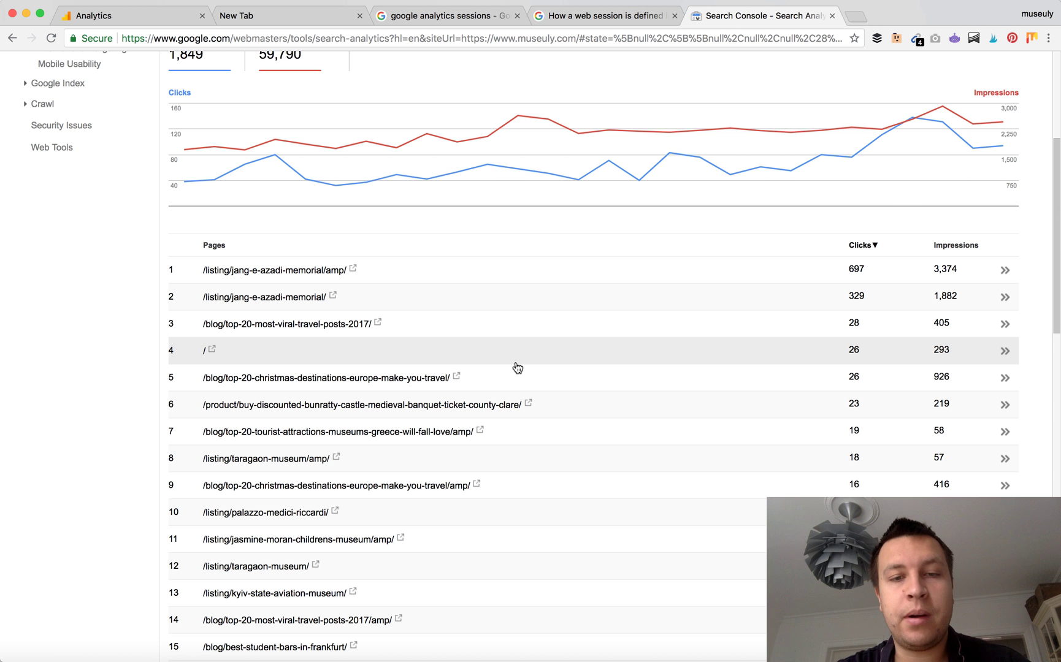
scroll(517, 367, down, 3)
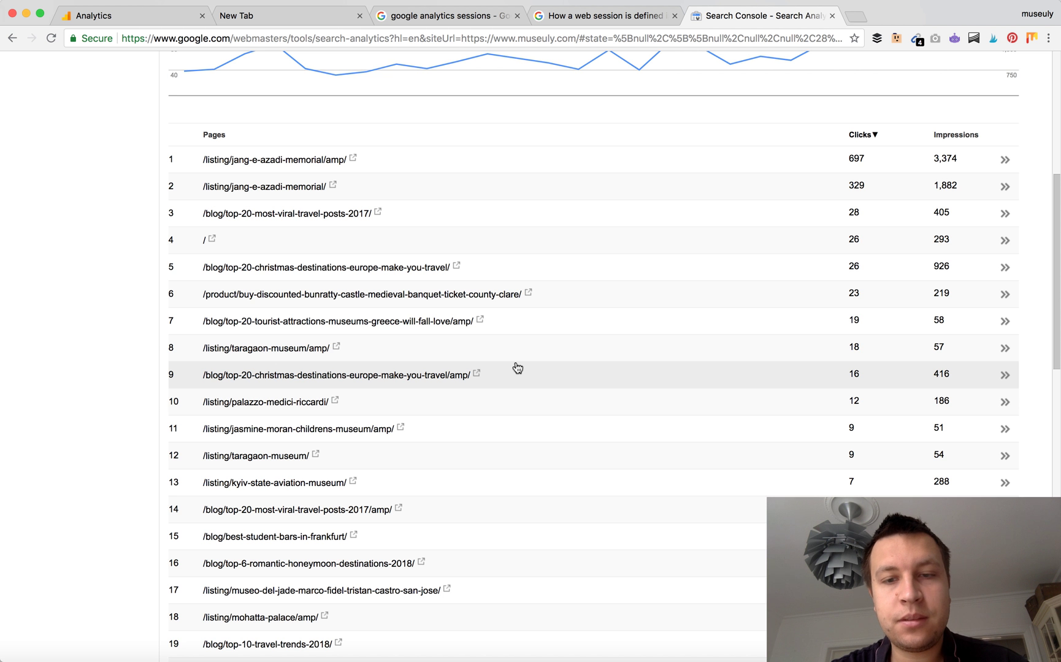
scroll(517, 367, down, 12)
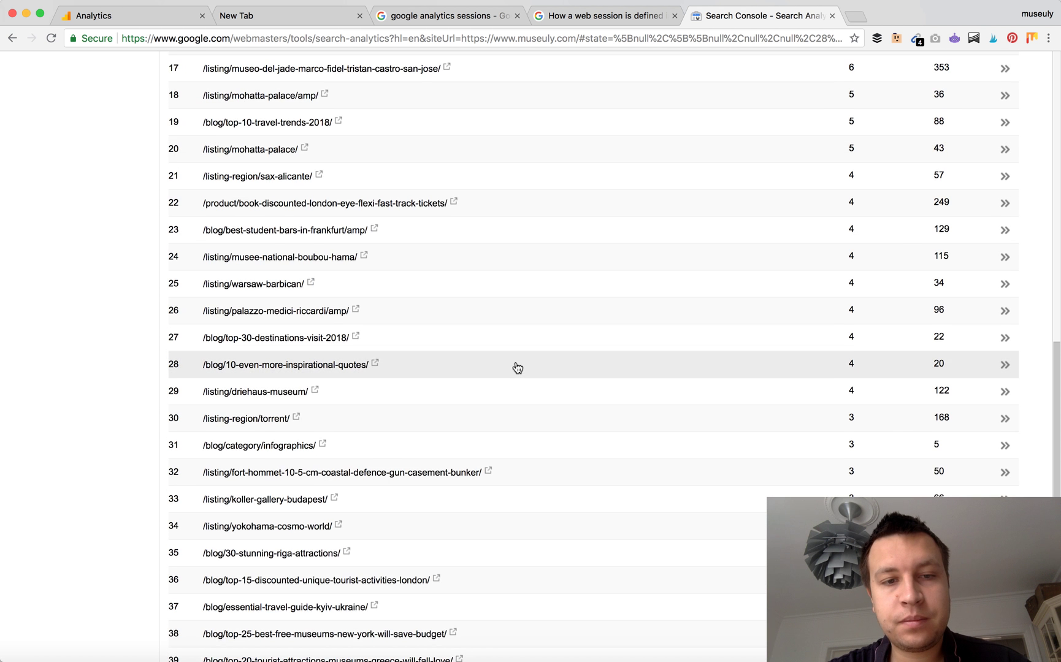
scroll(517, 367, down, 3)
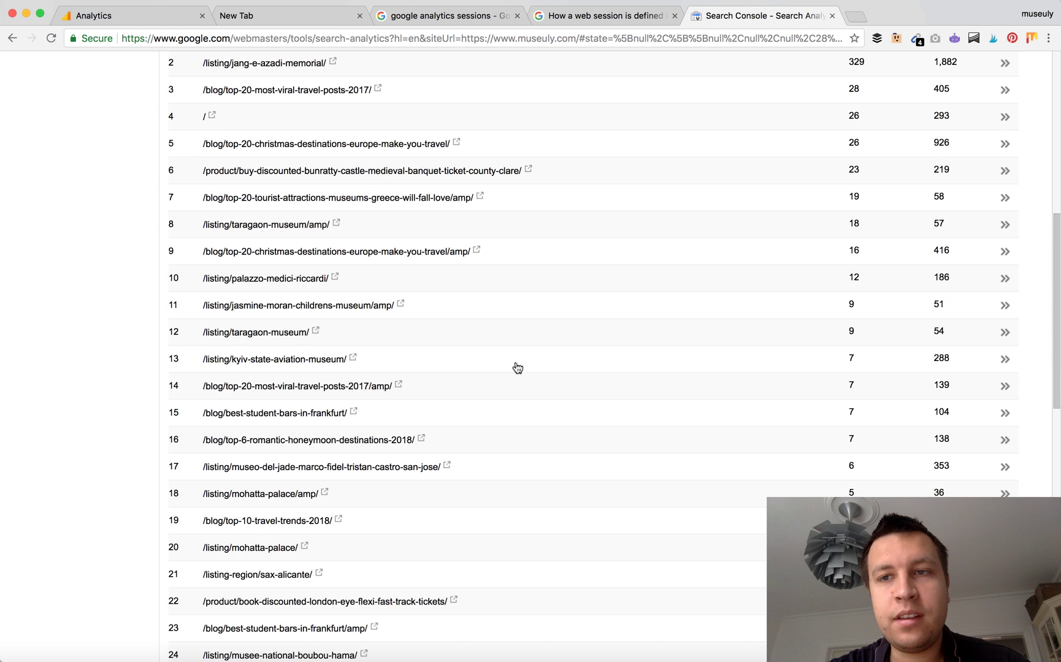
scroll(516, 367, up, 7)
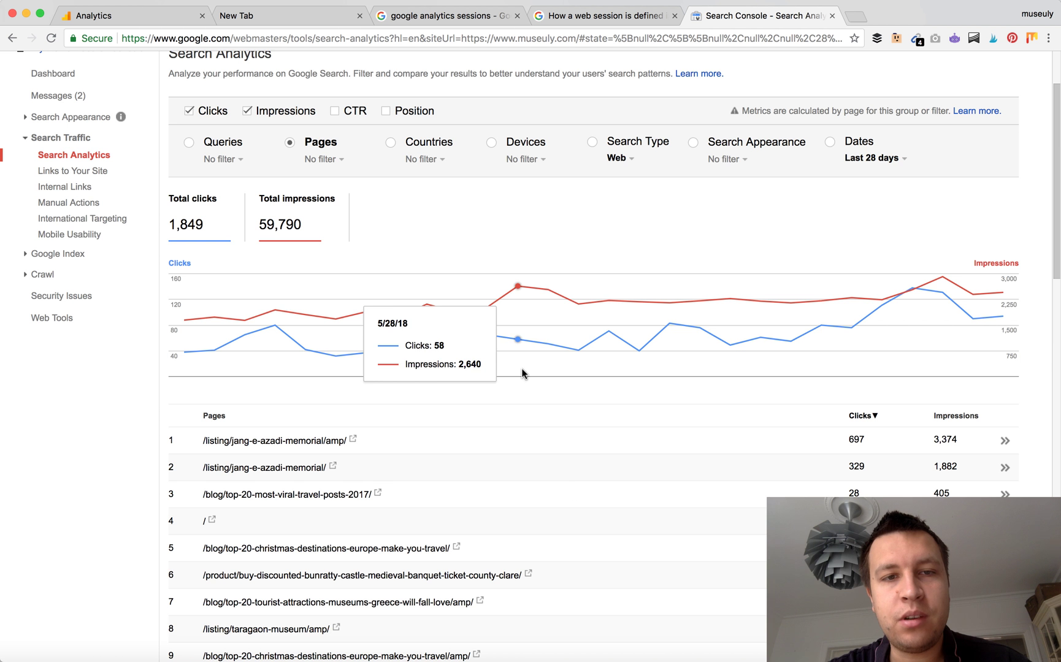
scroll(567, 496, down, 7)
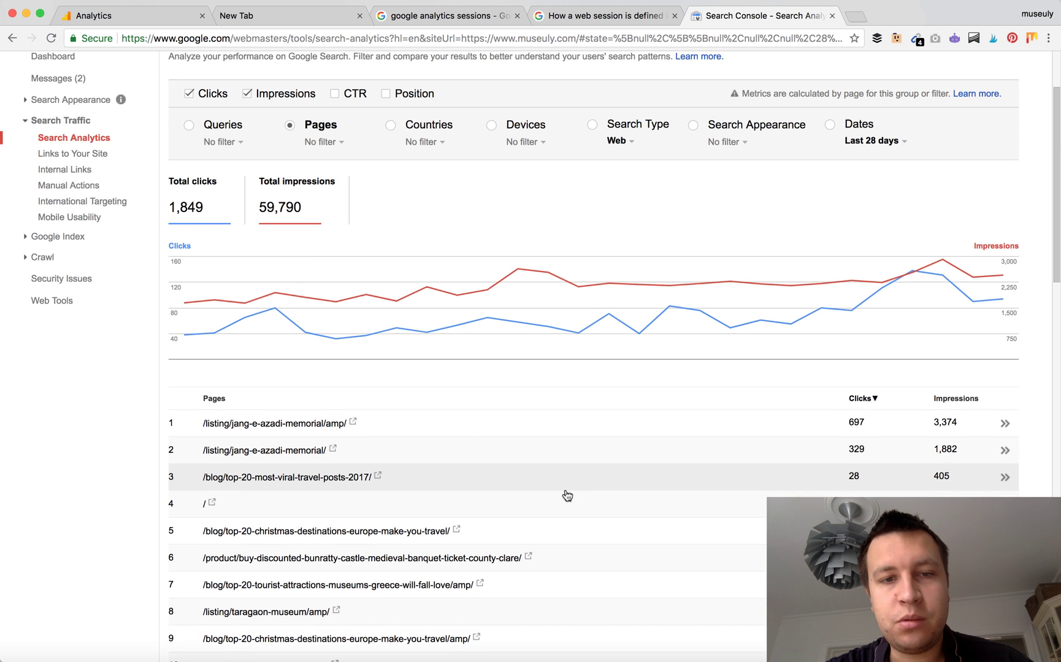
scroll(567, 496, down, 6)
scroll(567, 495, up, 15)
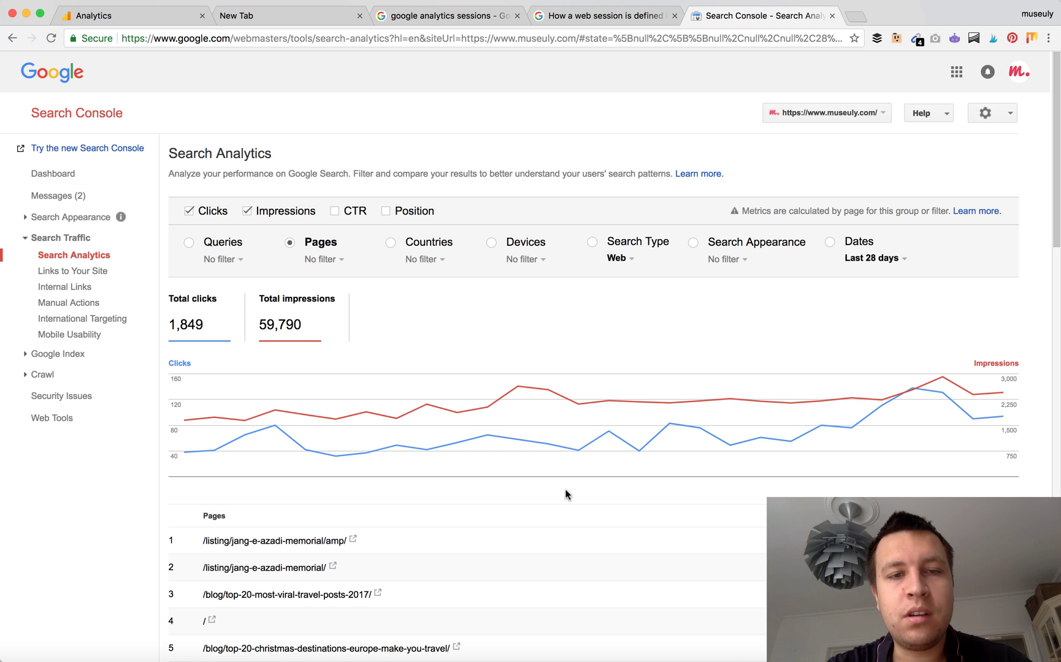
scroll(565, 495, down, 6)
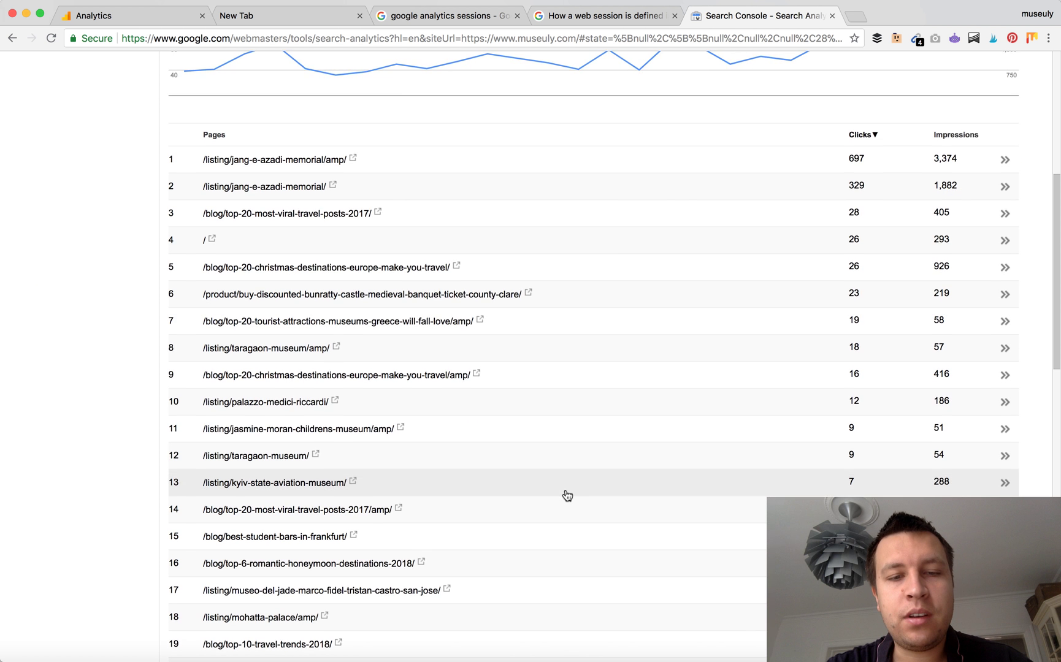
scroll(567, 495, down, 3)
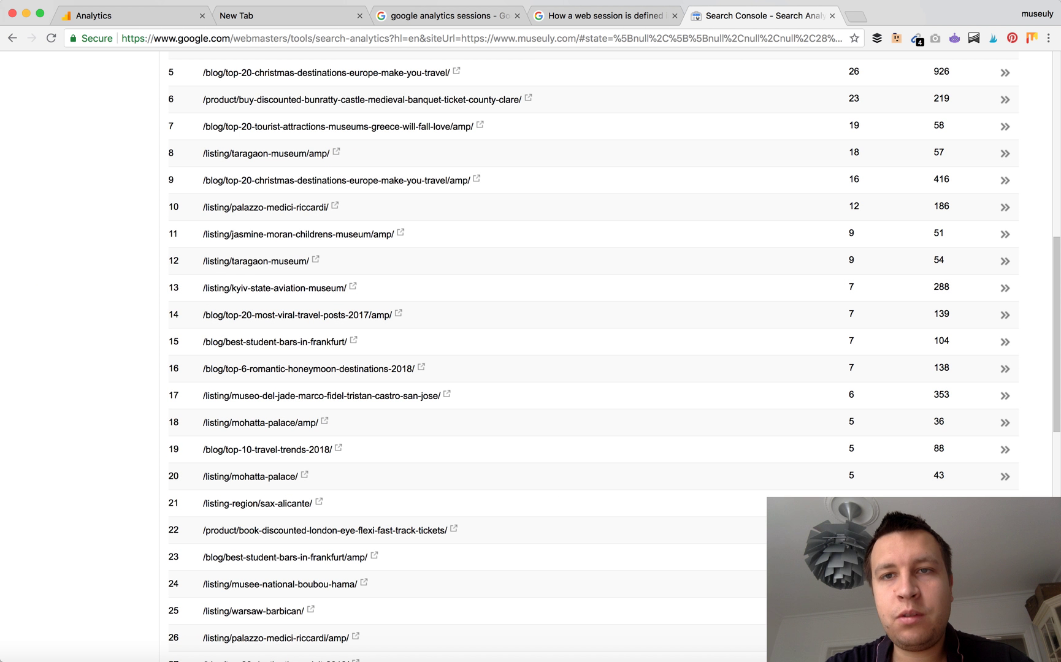
click(711, 1)
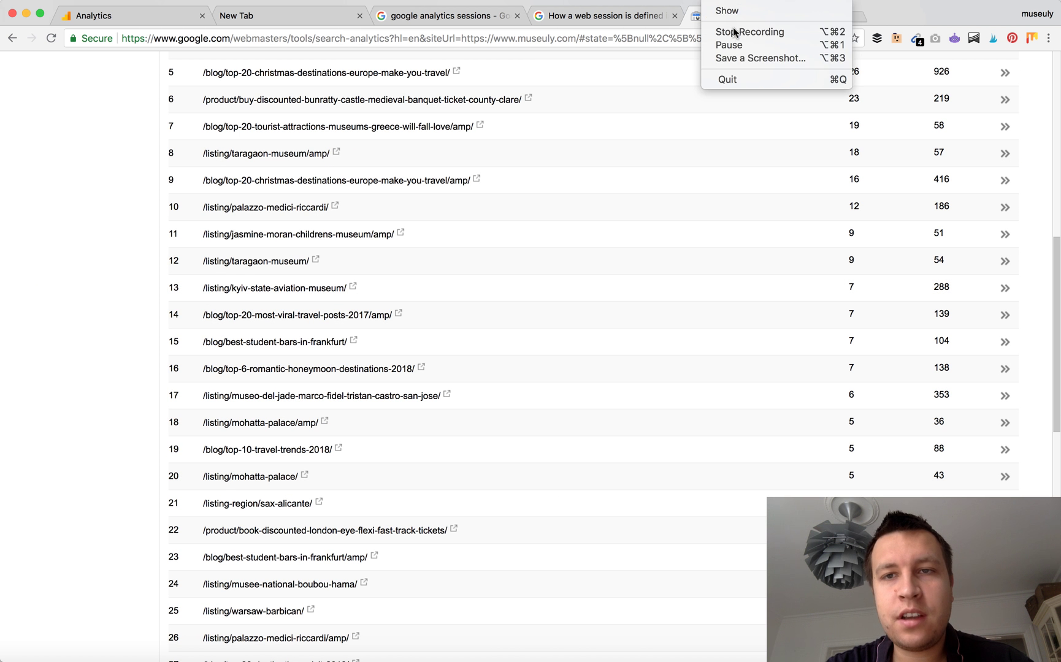